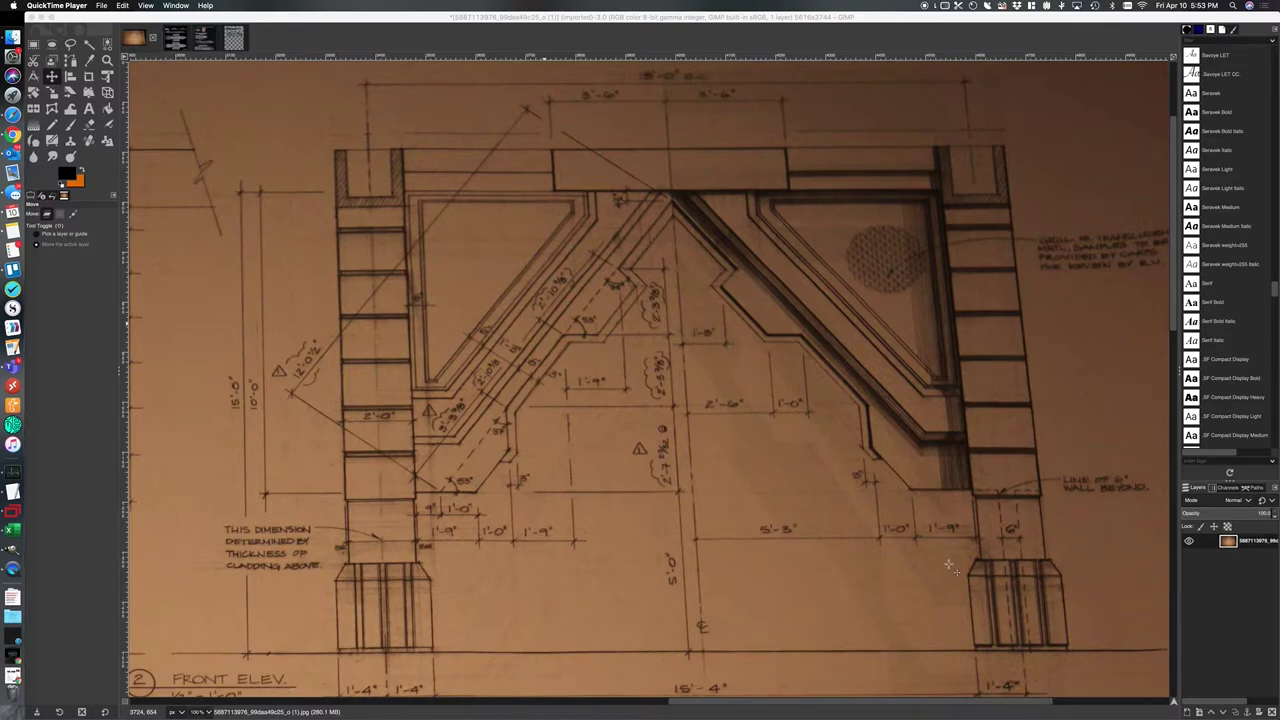
Step: Examine the Galactica launch tube blueprint, covering its title block and the dimensioned front elevation at 100% zoom
click(850, 480)
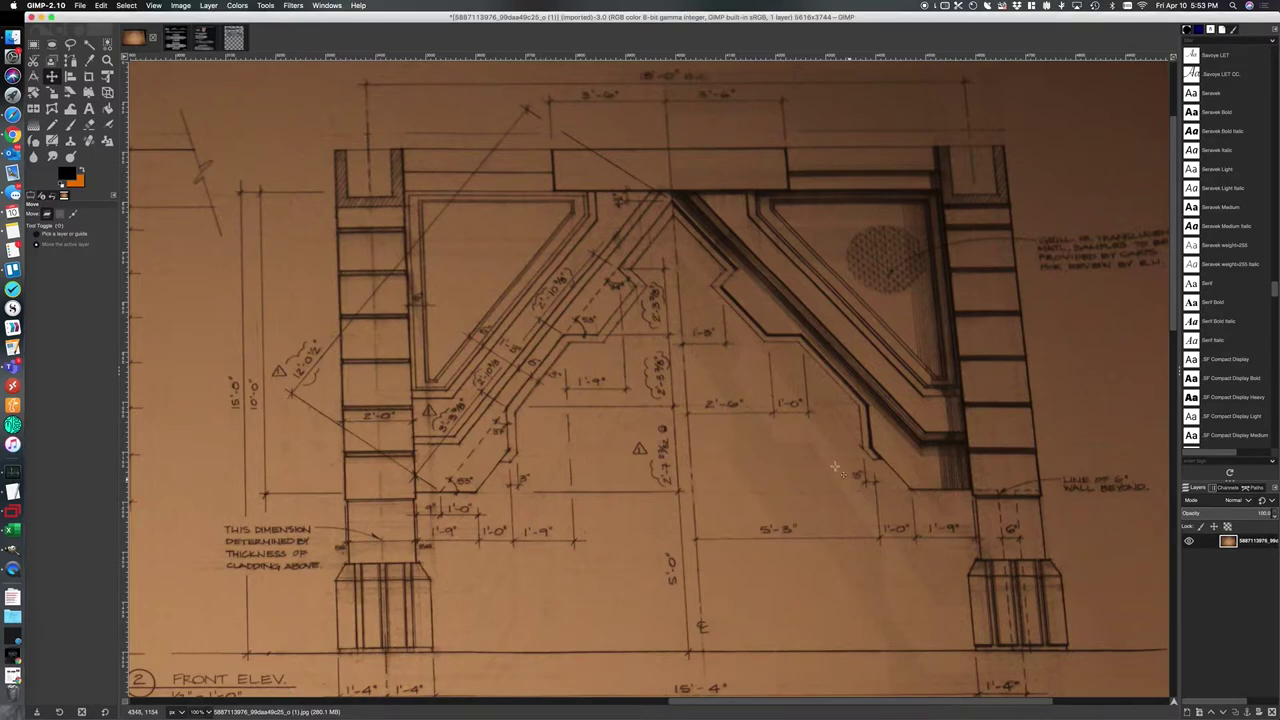
drag(704, 384, 709, 387)
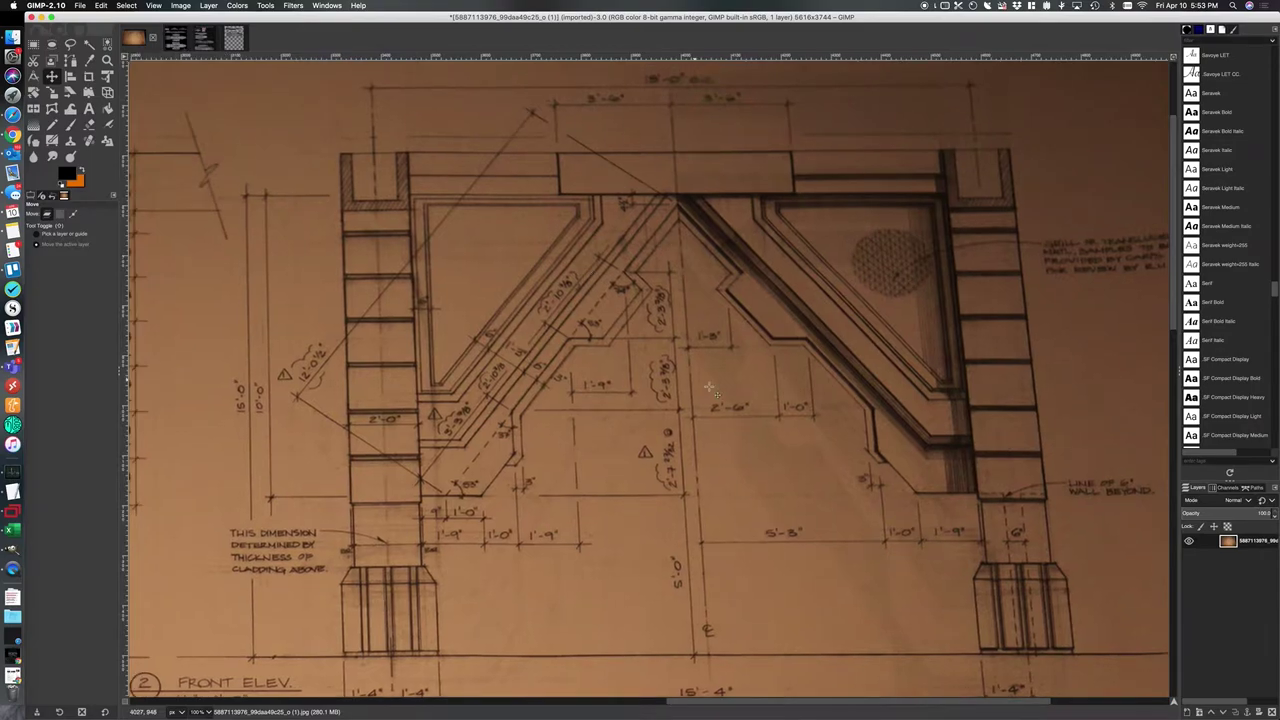
key(minus)
key(minus)
scroll(1025, 518, down, 5)
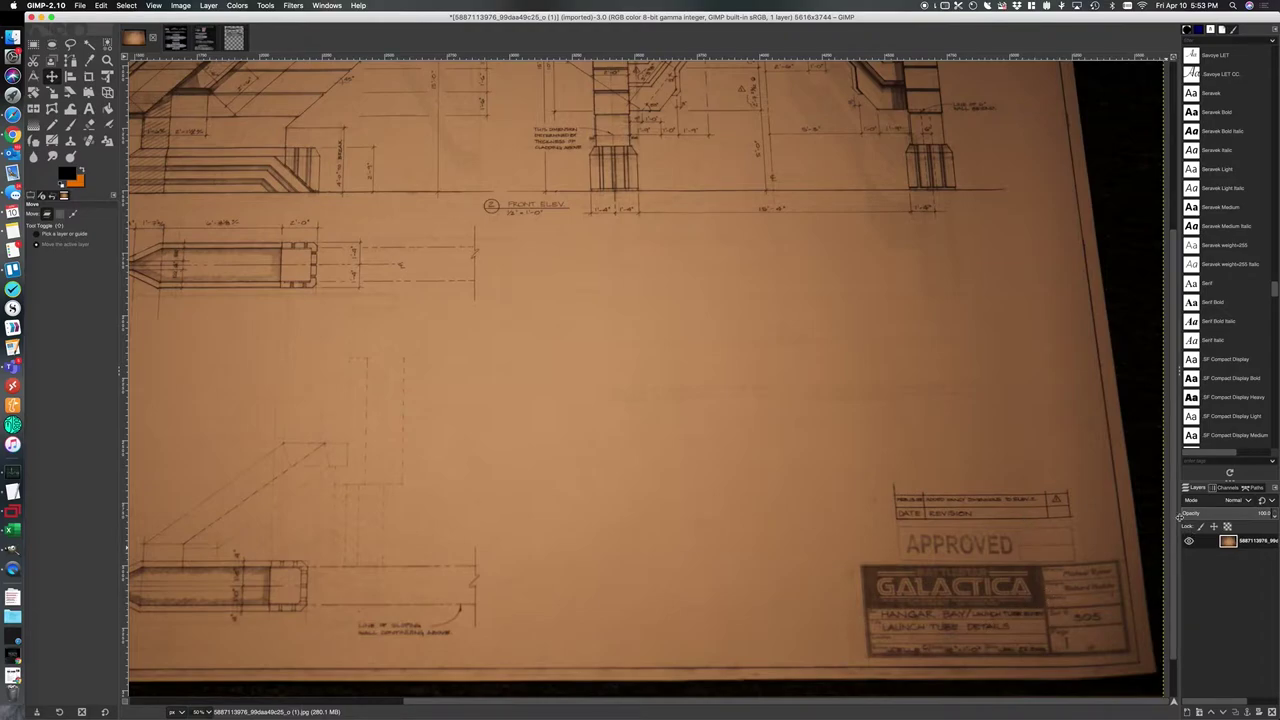
scroll(1154, 258, up, 5)
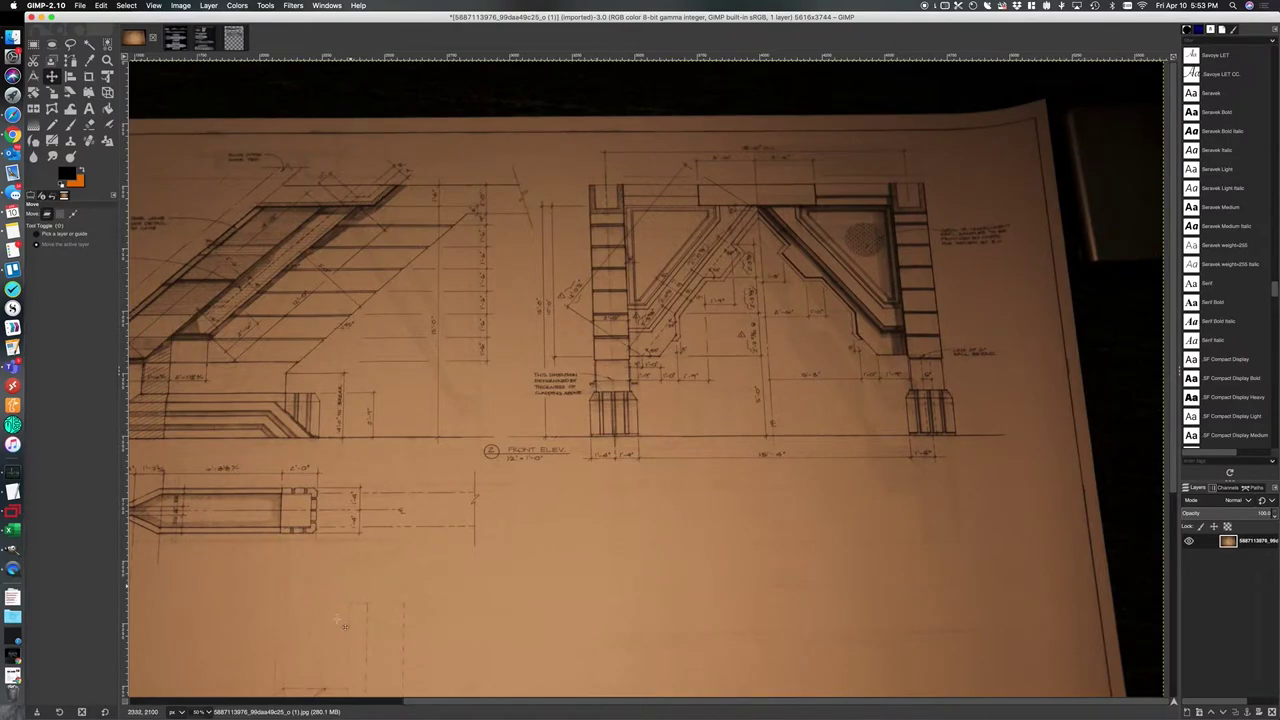
click(208, 712)
click(202, 638)
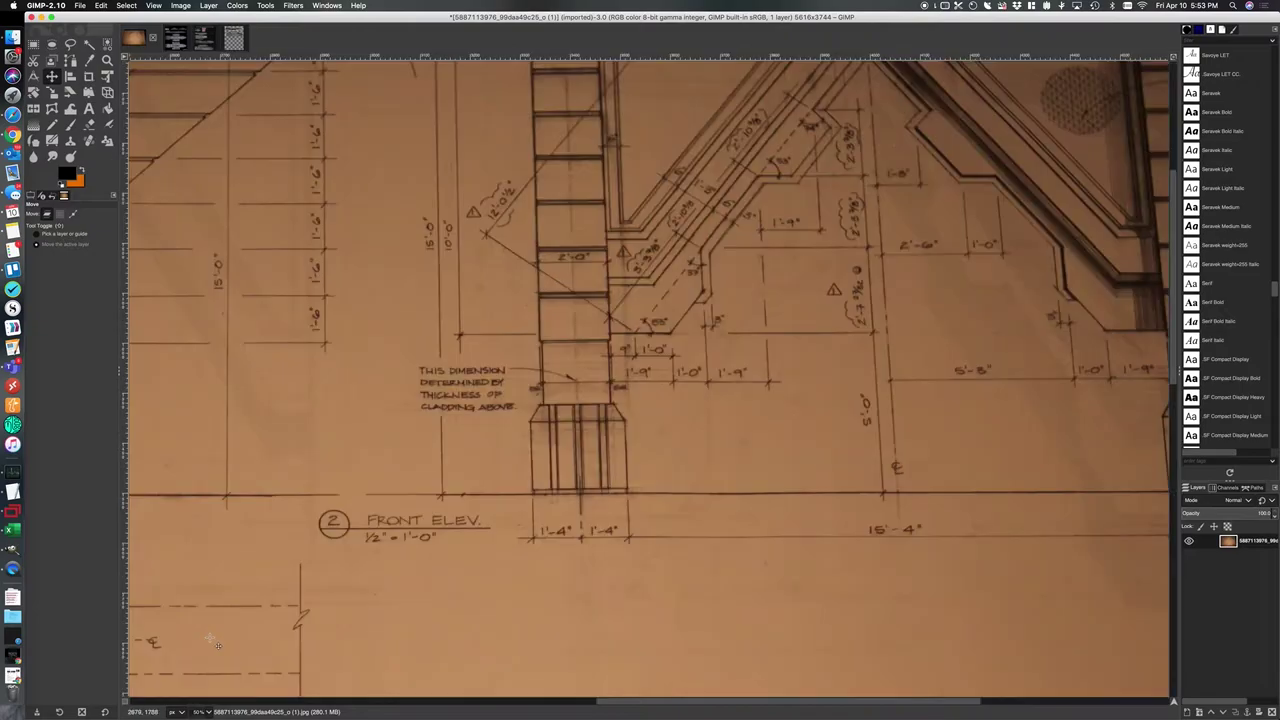
drag(744, 708, 801, 708)
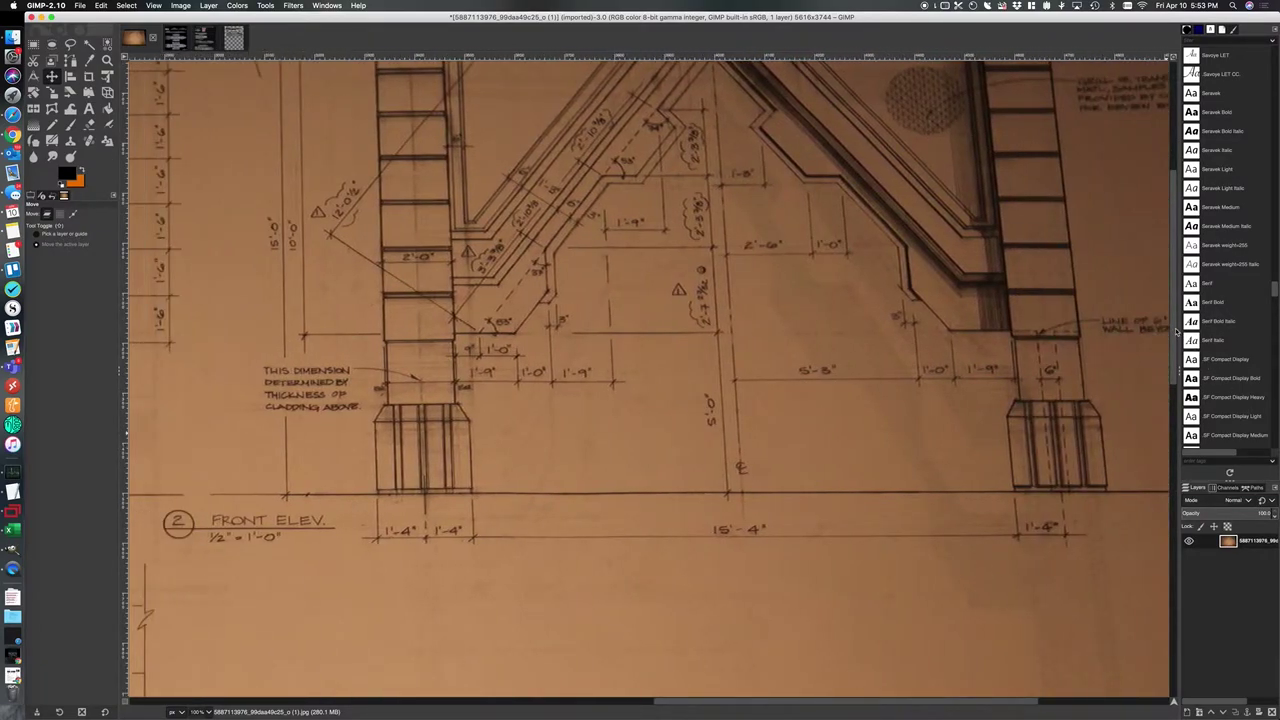
drag(1178, 336, 1175, 286)
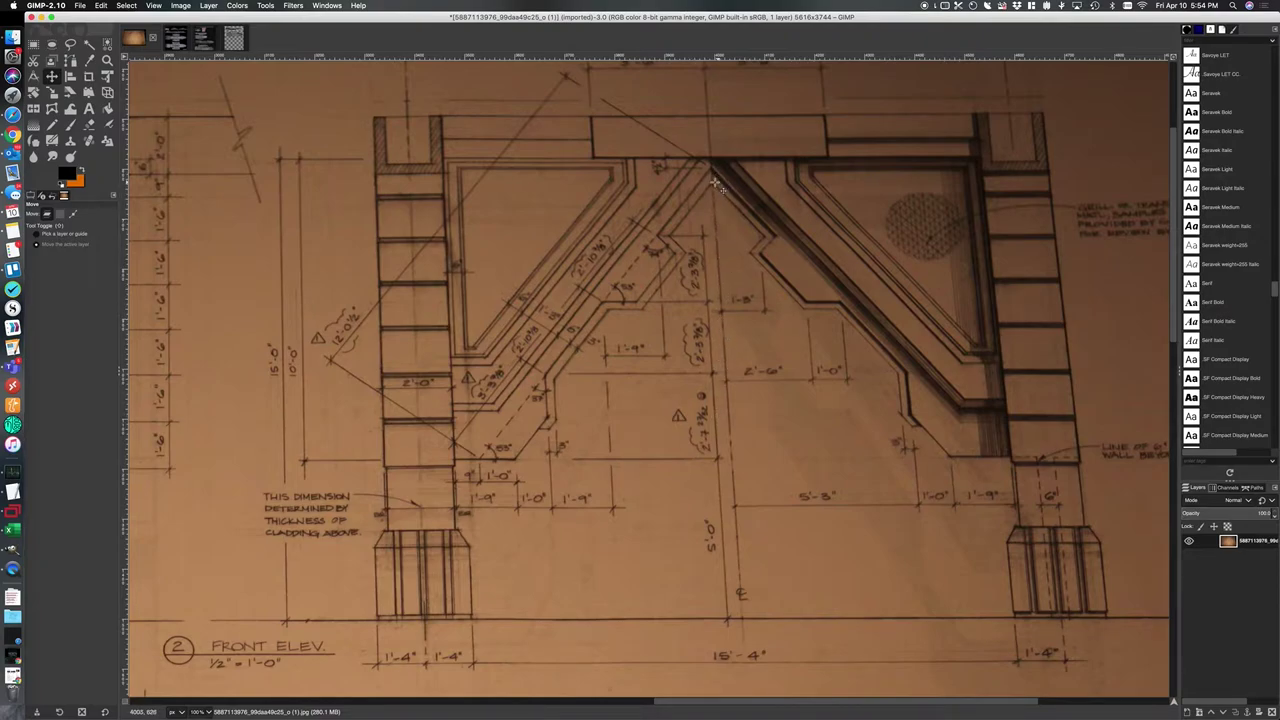
Step: Bring up the Valkyrie reference image at 100% zoom and look over its stated dimensions and front, side, top and bottom views
click(170, 40)
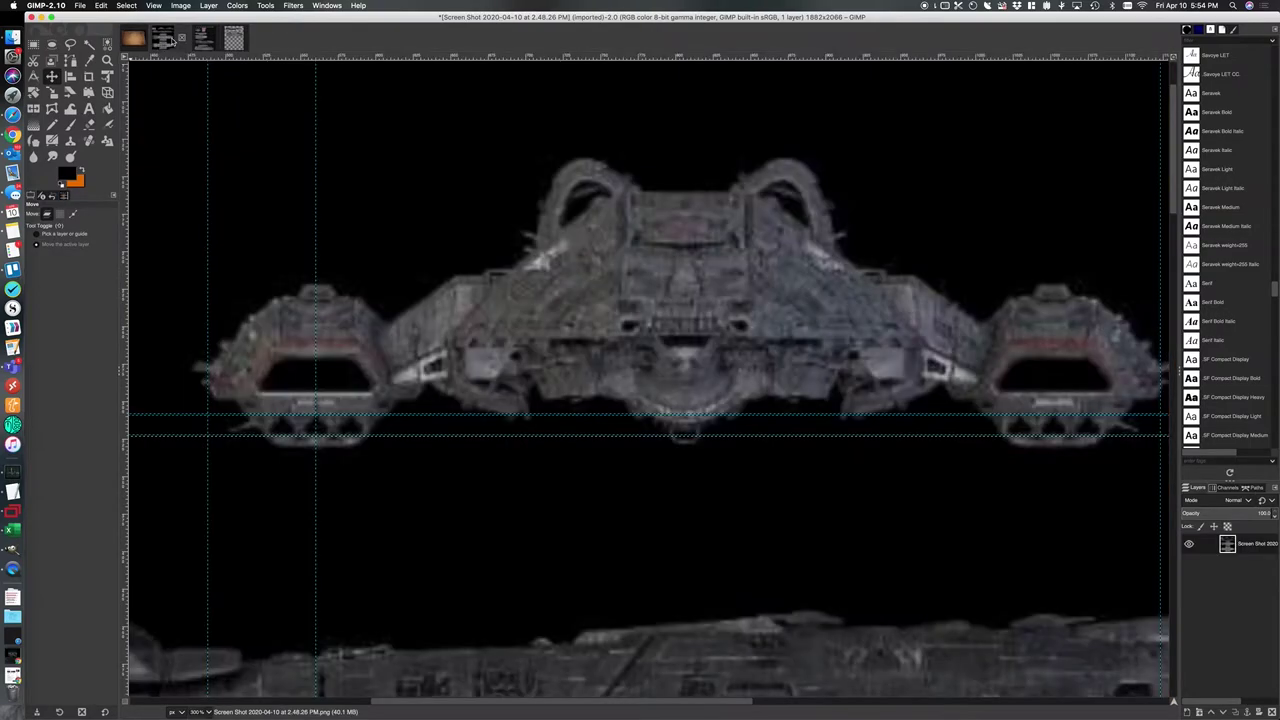
click(208, 712)
click(200, 654)
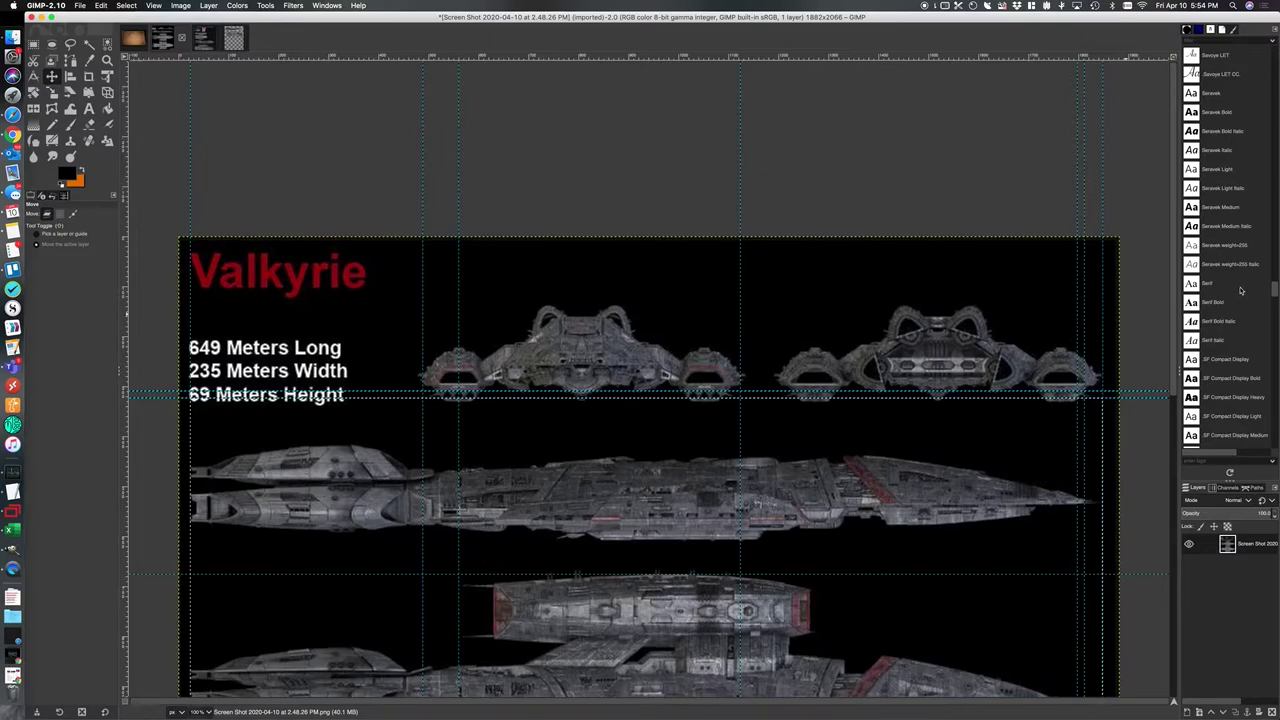
scroll(1174, 476, down, 5)
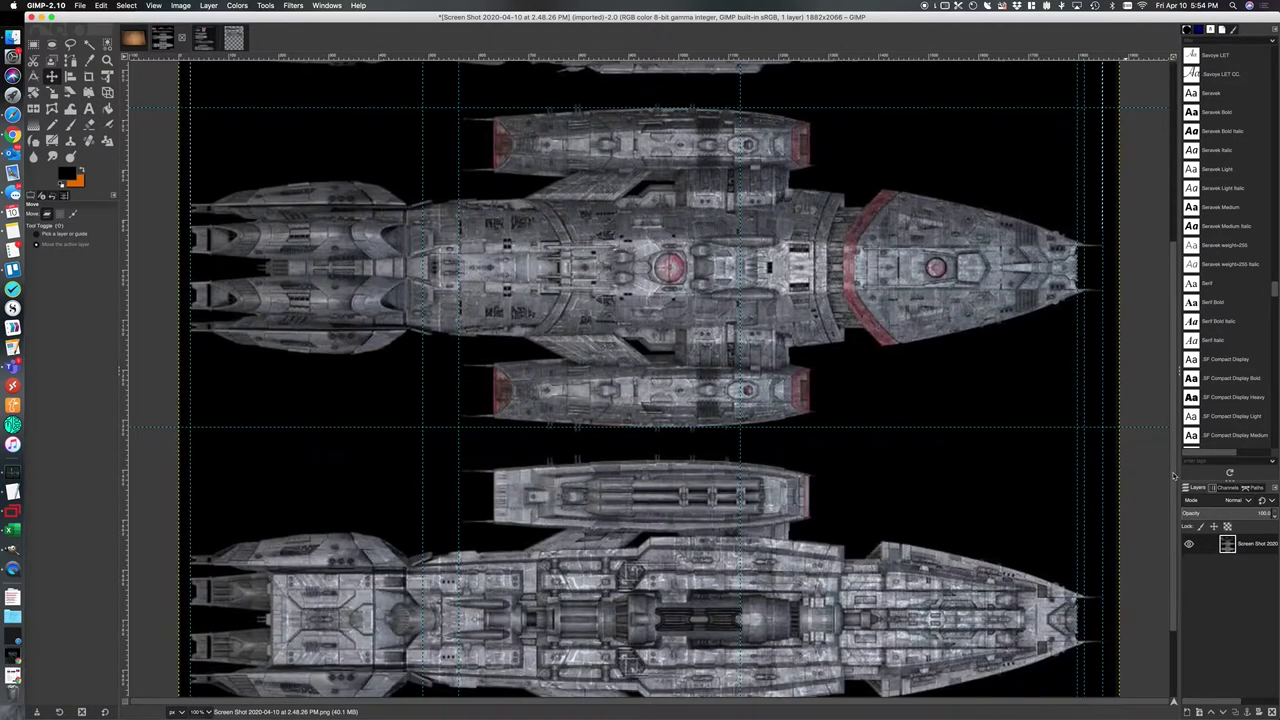
drag(1174, 476, 1170, 567)
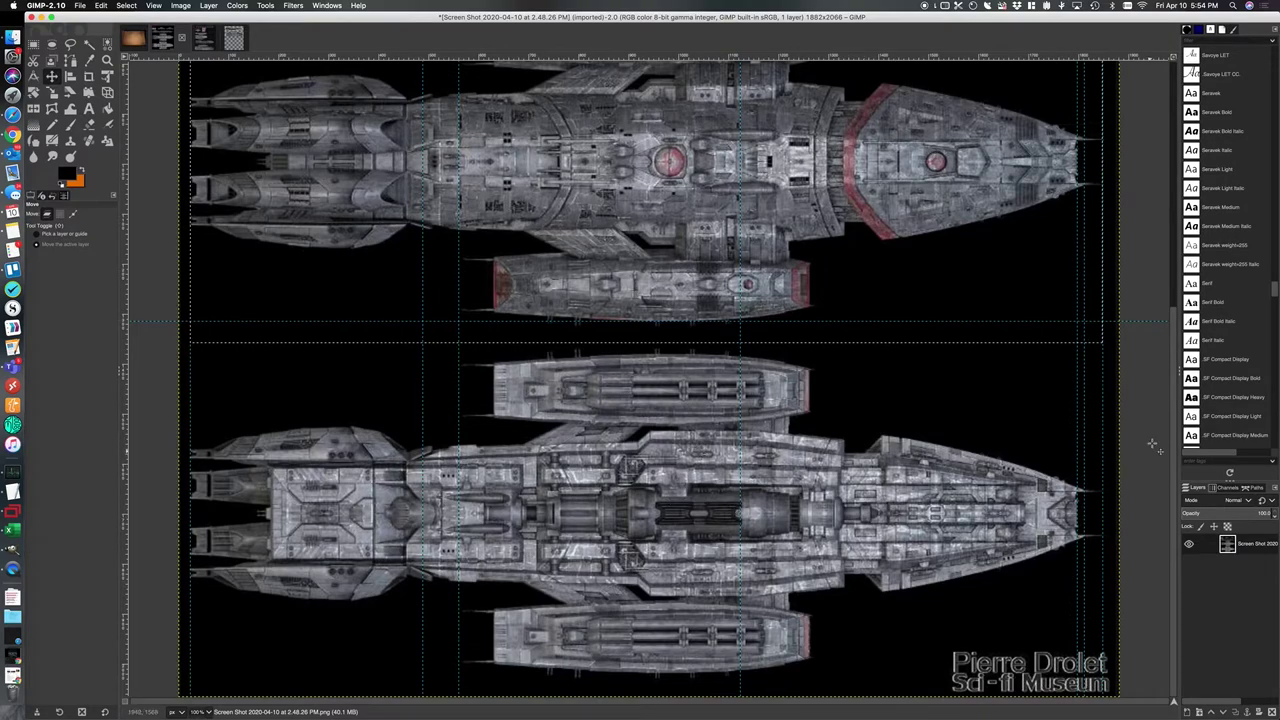
drag(1172, 433, 1151, 224)
scroll(1151, 224, down, 5)
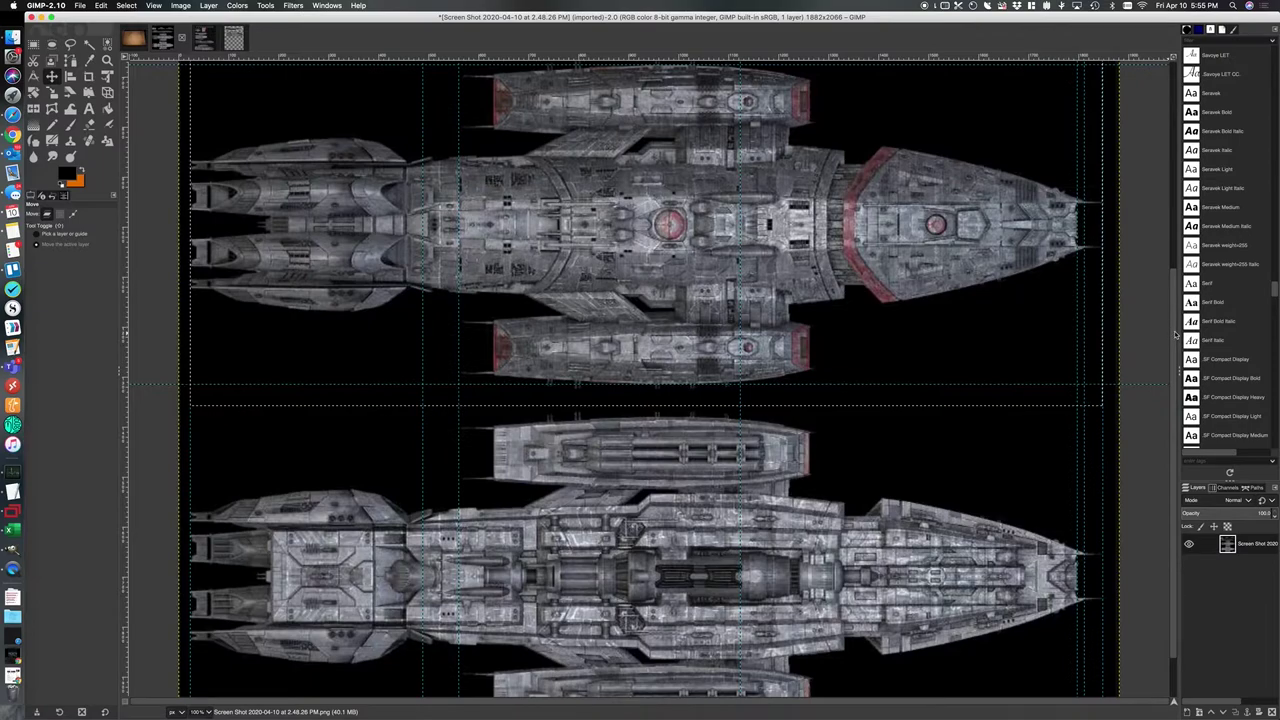
scroll(715, 115, up, 5)
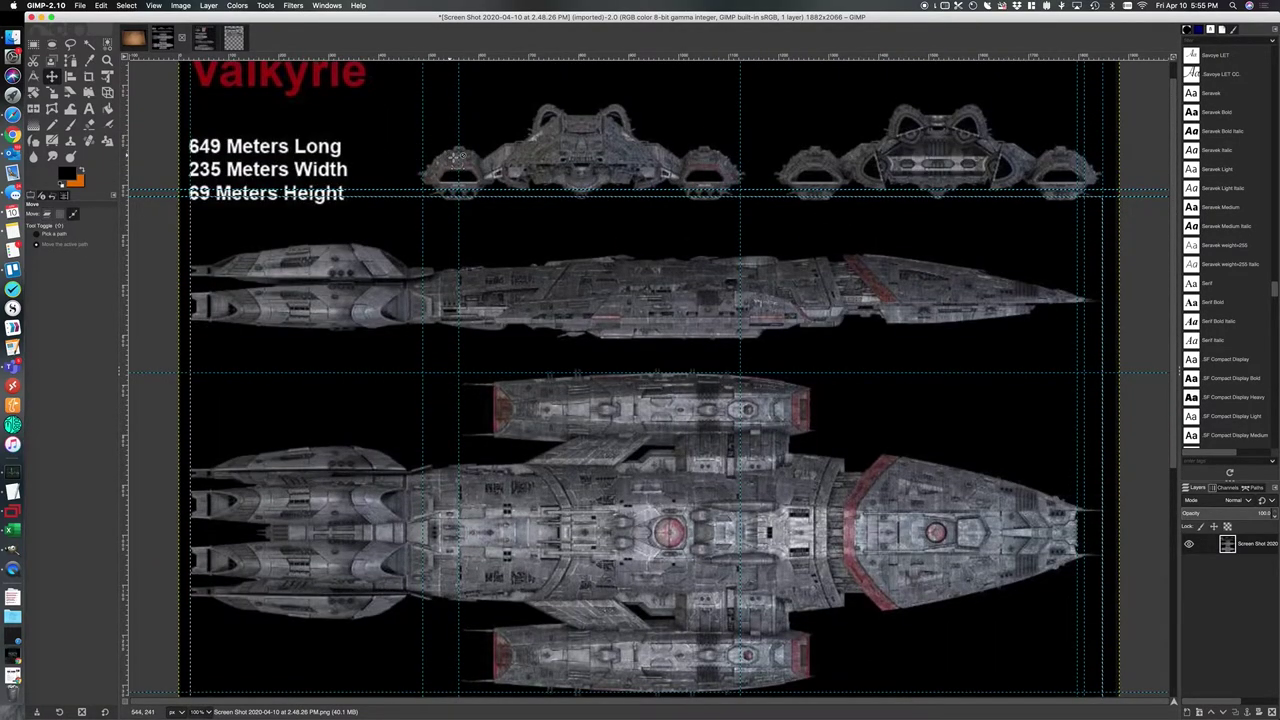
Step: Examine the left flight pod's launch tubes in the Valkyrie front view up close and compare them with the blueprint's front elevation
scroll(455, 158, up, 1)
scroll(455, 158, up, 1)
scroll(455, 160, up, 1)
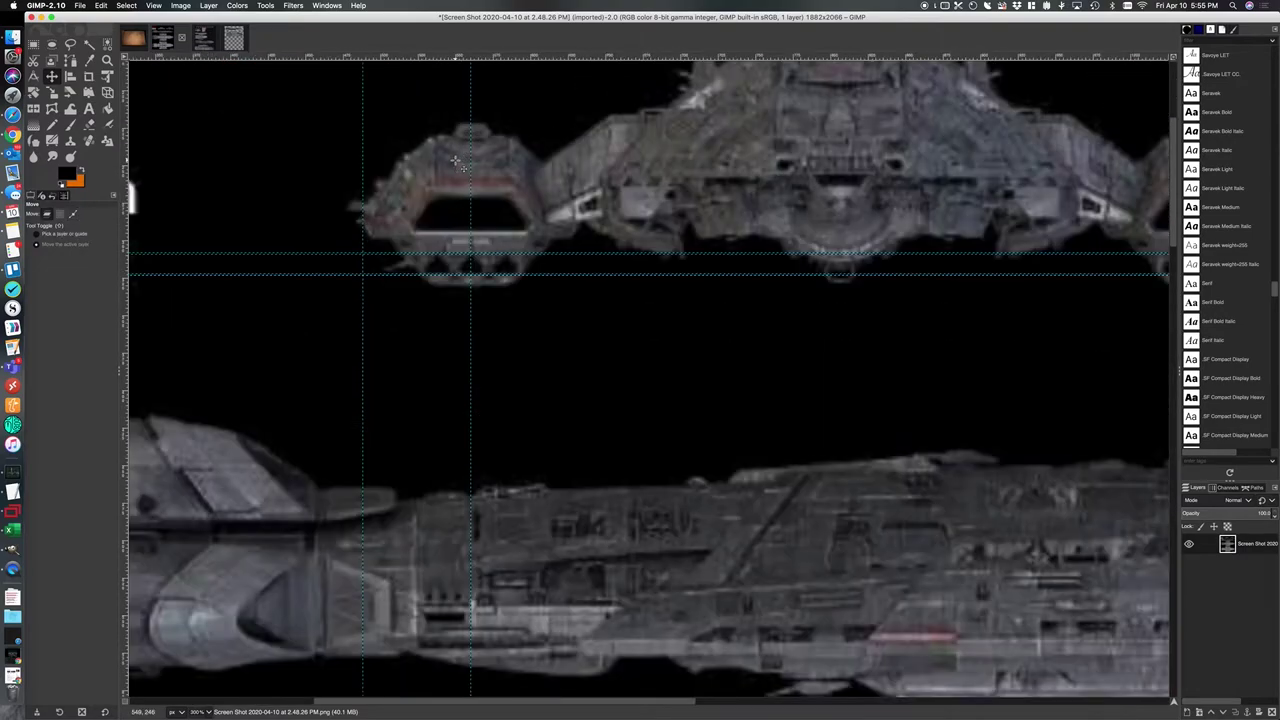
scroll(606, 217, up, 1)
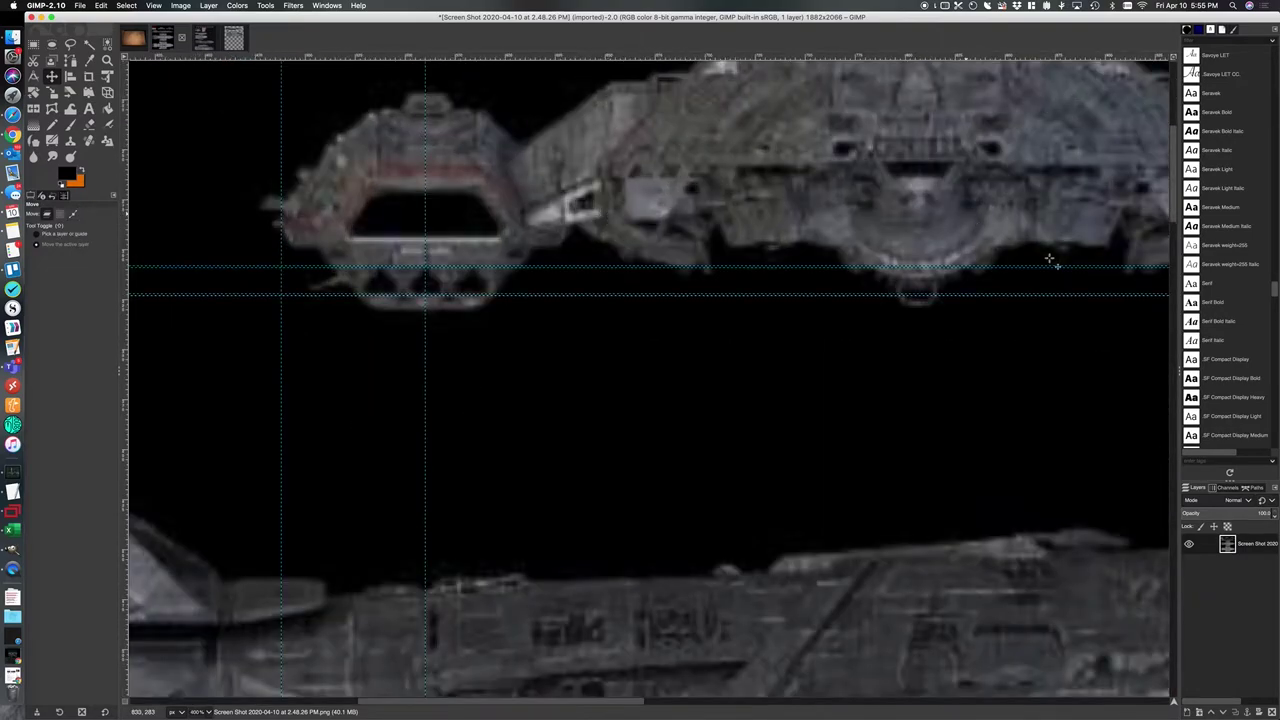
scroll(541, 432, up, 5)
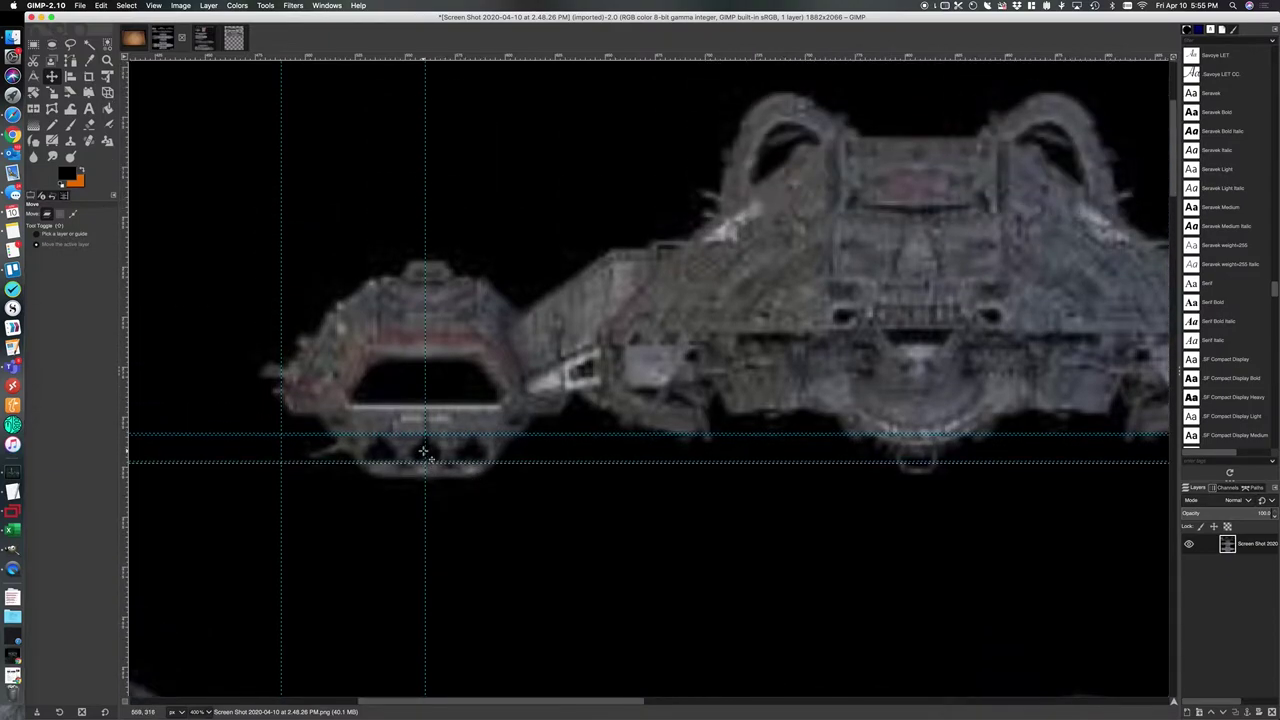
click(136, 42)
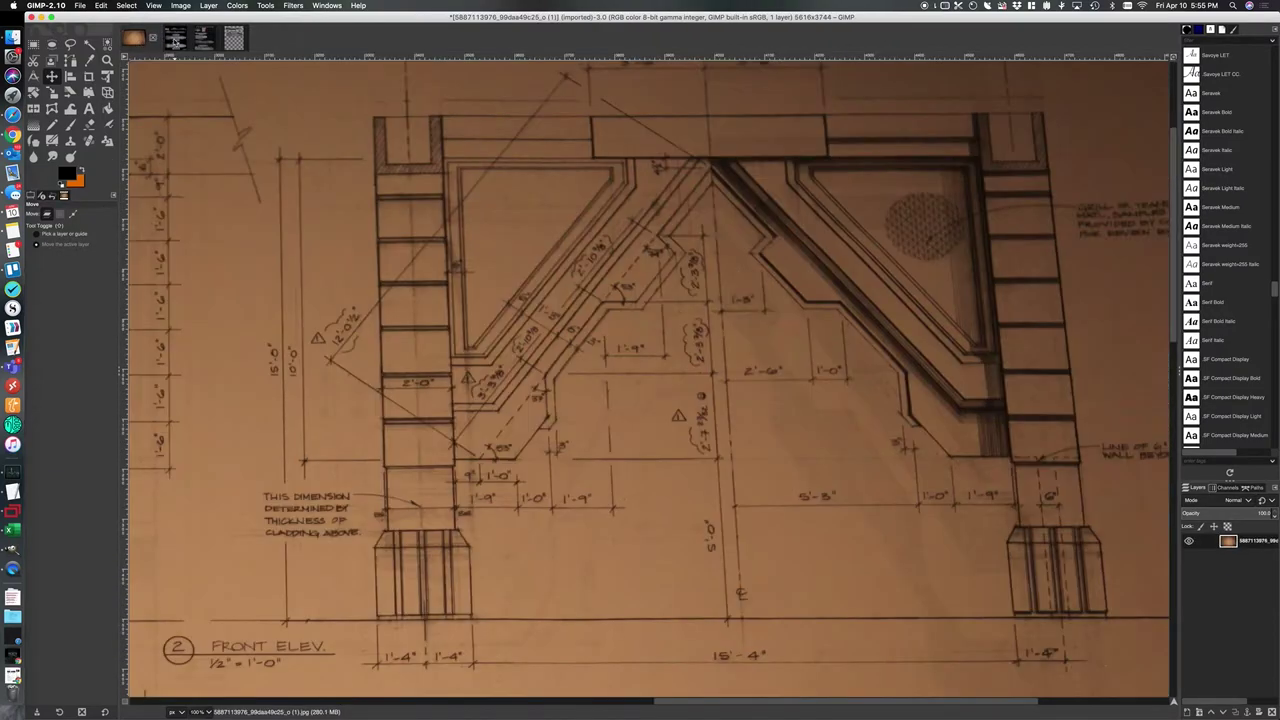
click(175, 42)
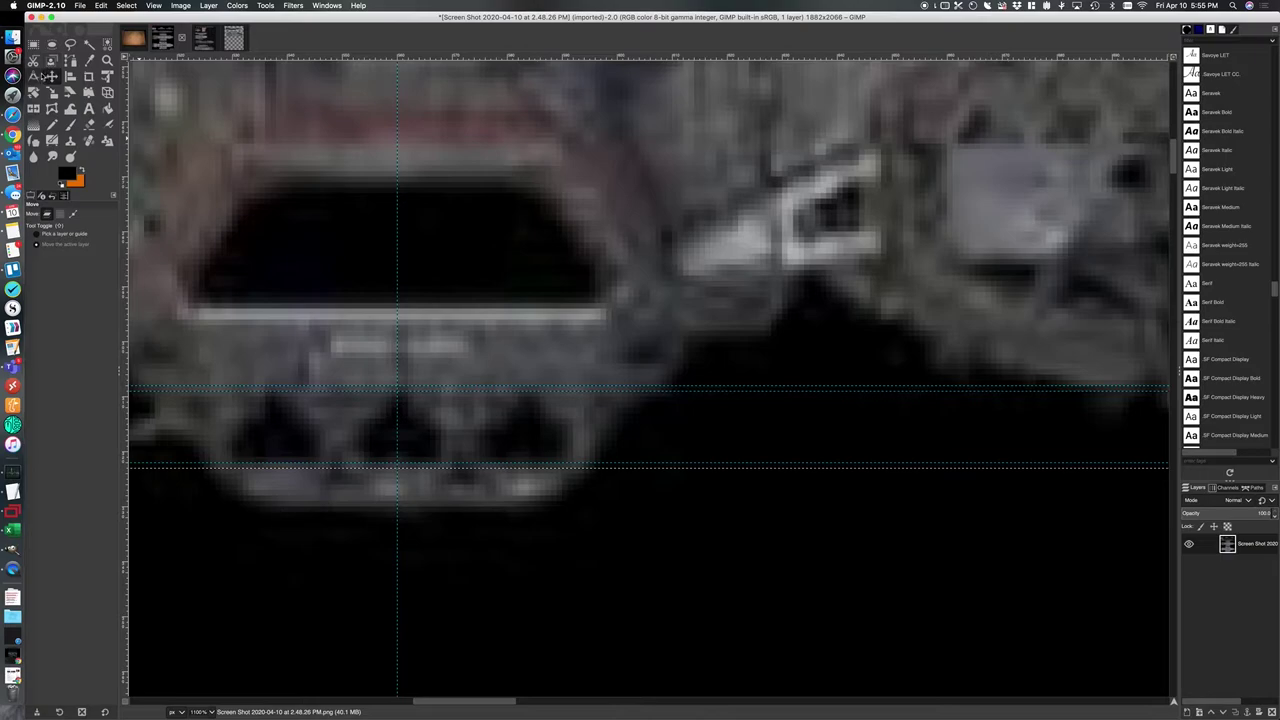
Step: Measure the launch tube height on the left pod and the ship's overall width between the outer guides in the front view
click(33, 77)
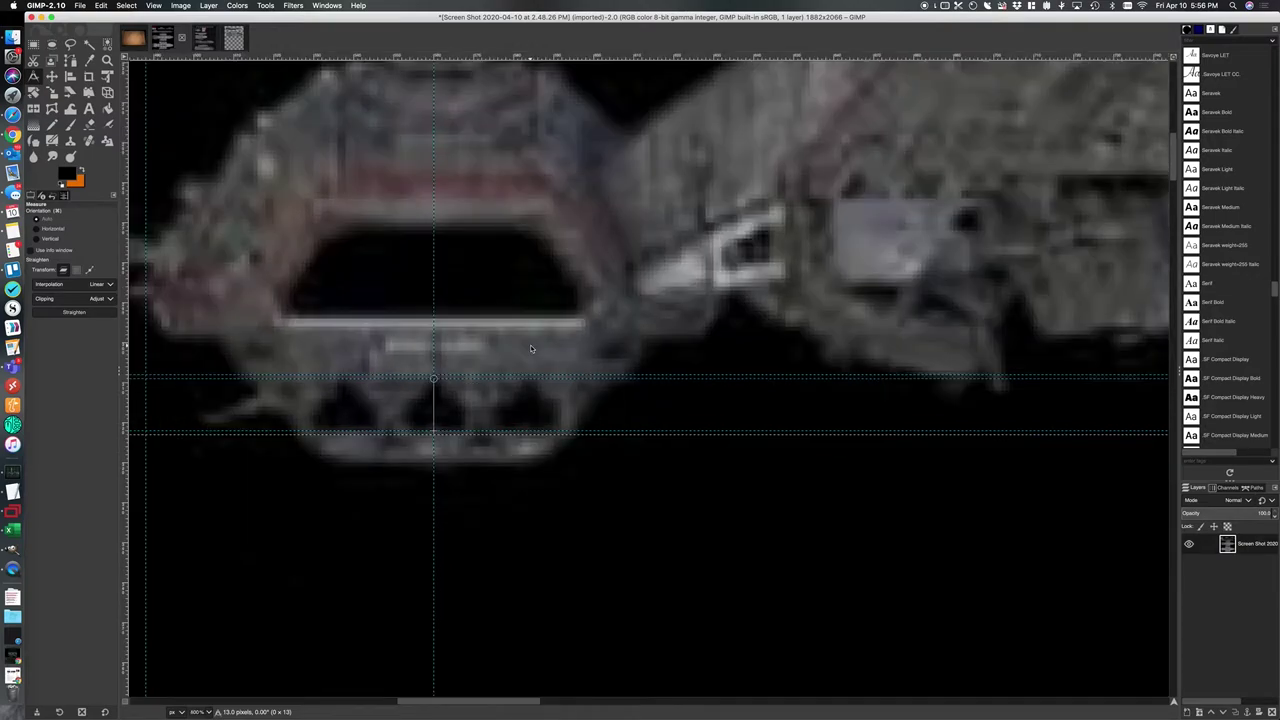
scroll(531, 348, down, 2)
scroll(531, 348, down, 1)
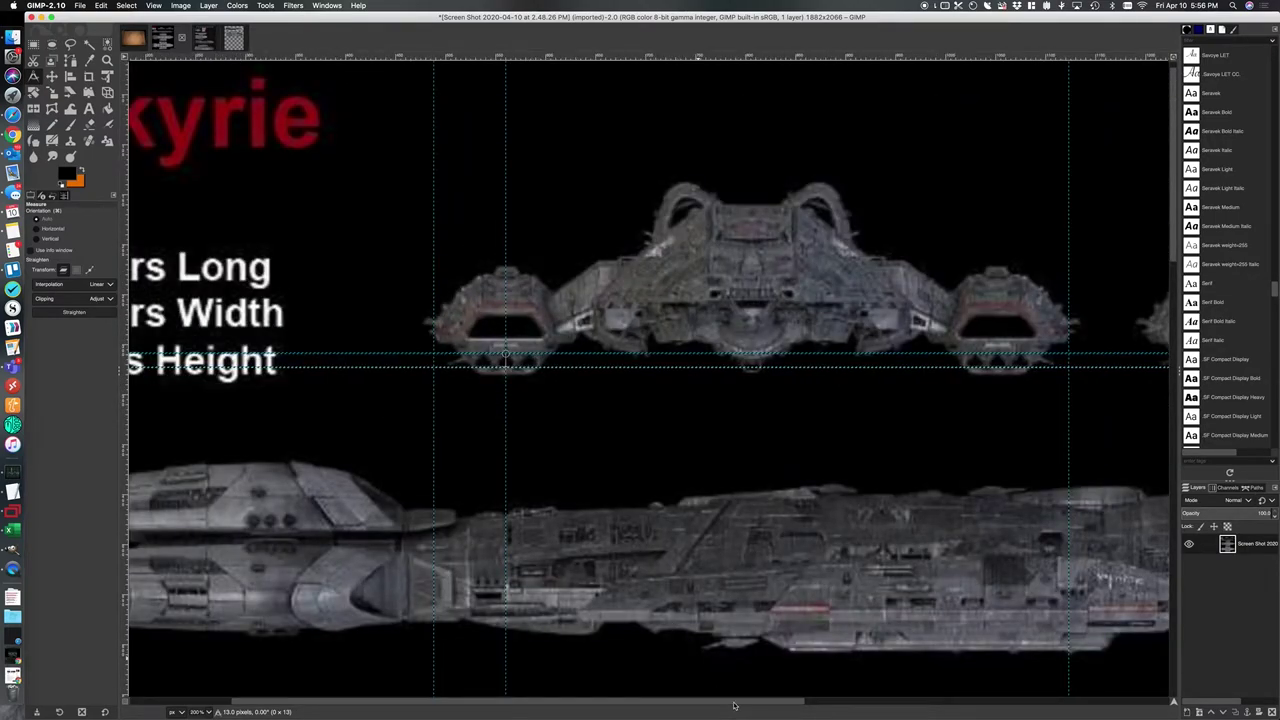
drag(734, 706, 766, 705)
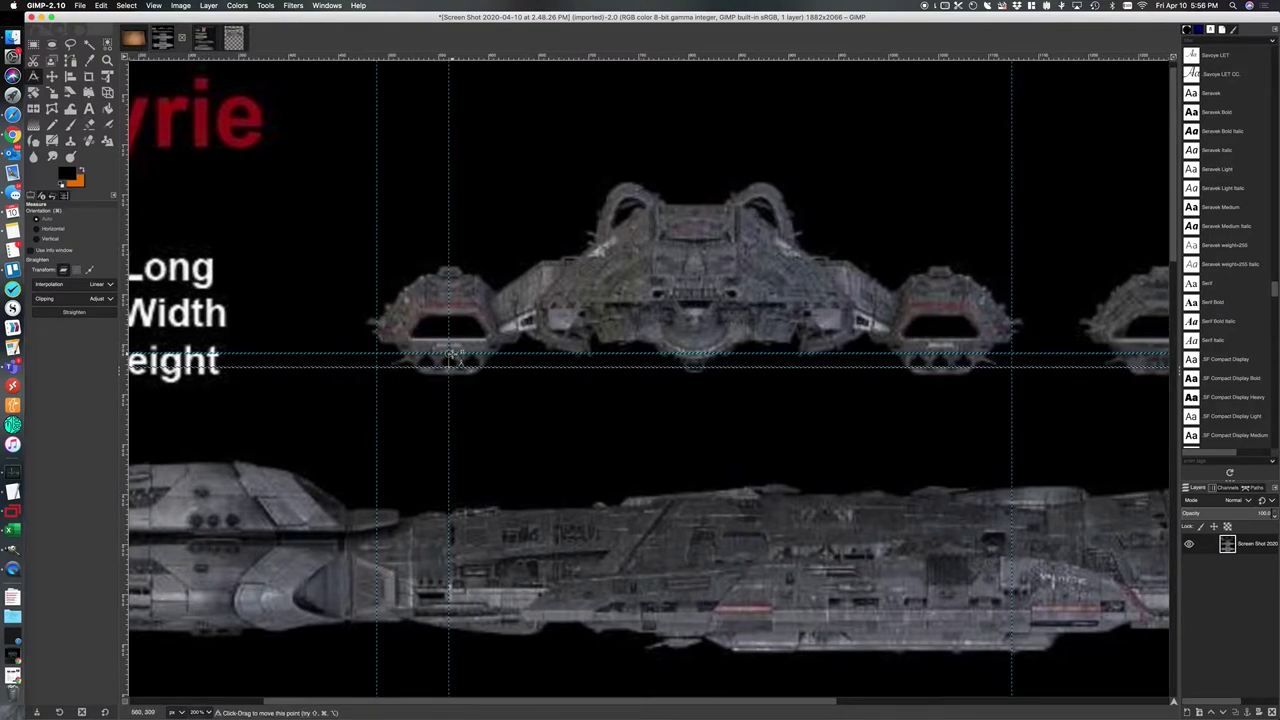
click(452, 355)
drag(377, 350, 1001, 352)
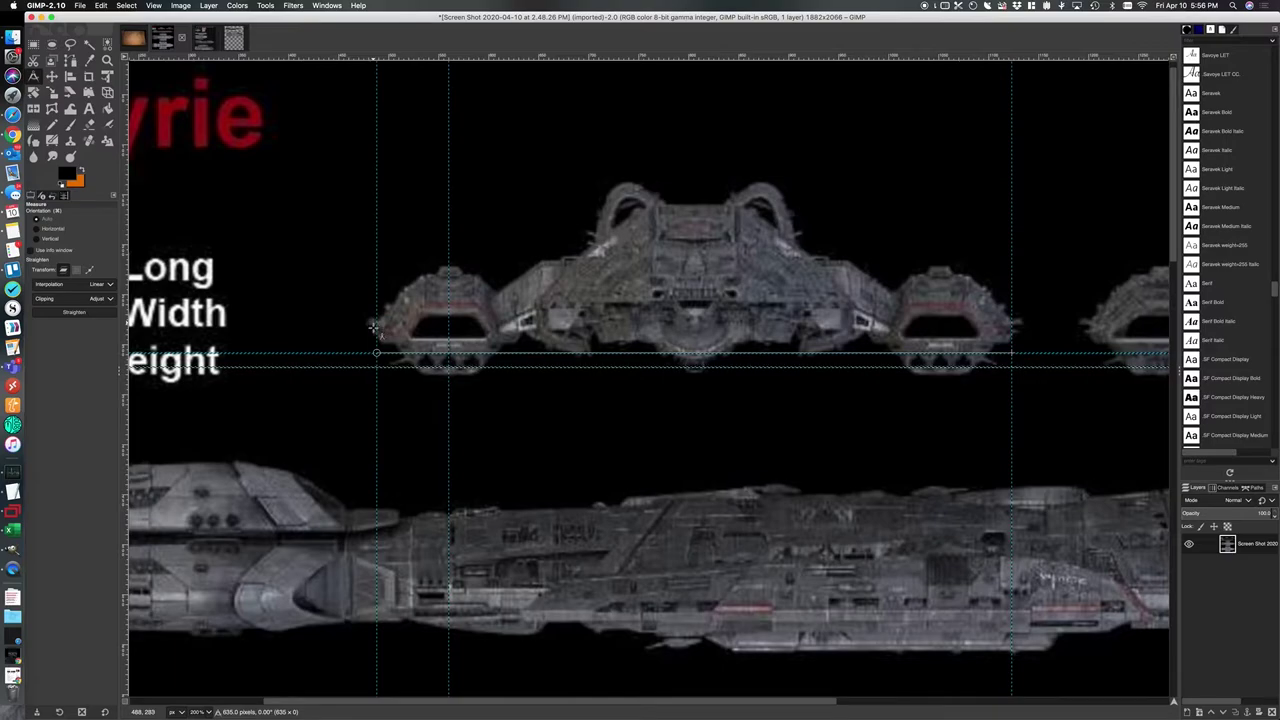
Step: Measure the Valkyrie's overall width in the top view between the horizontal guides at the outer edges of both flight pods
scroll(1166, 232, down, 5)
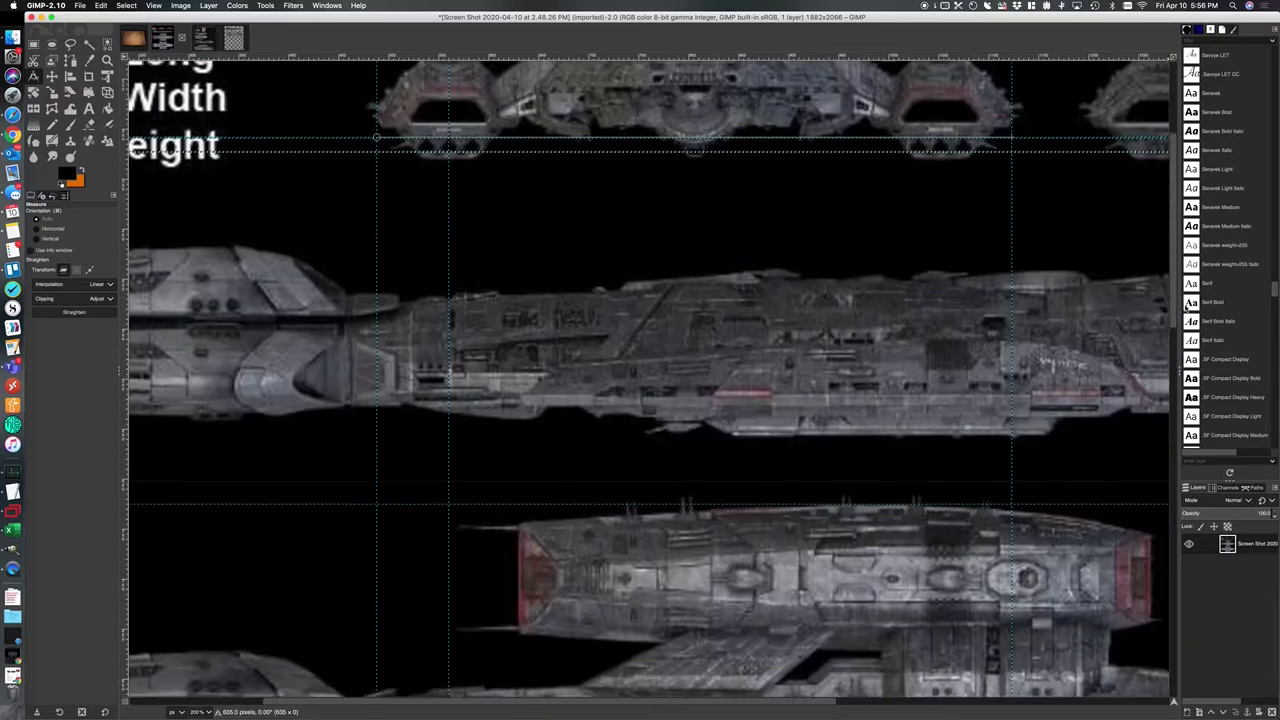
scroll(648, 379, down, 6)
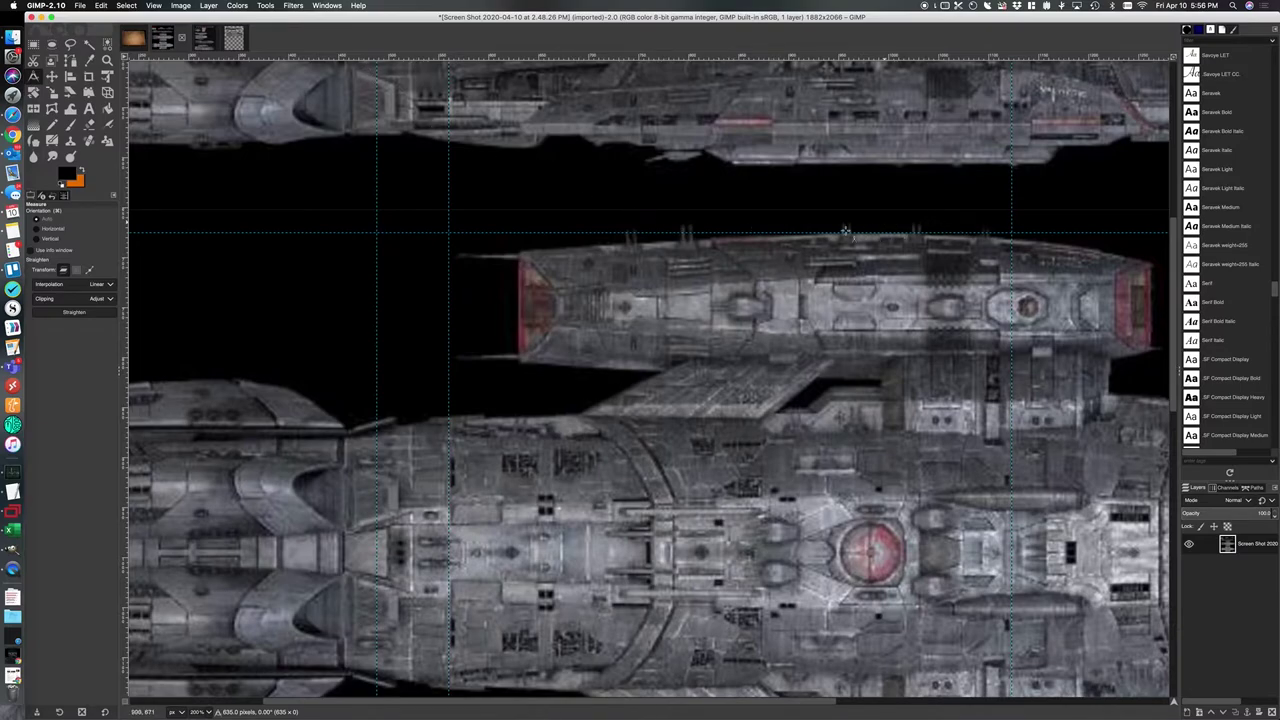
scroll(1176, 320, up, 9)
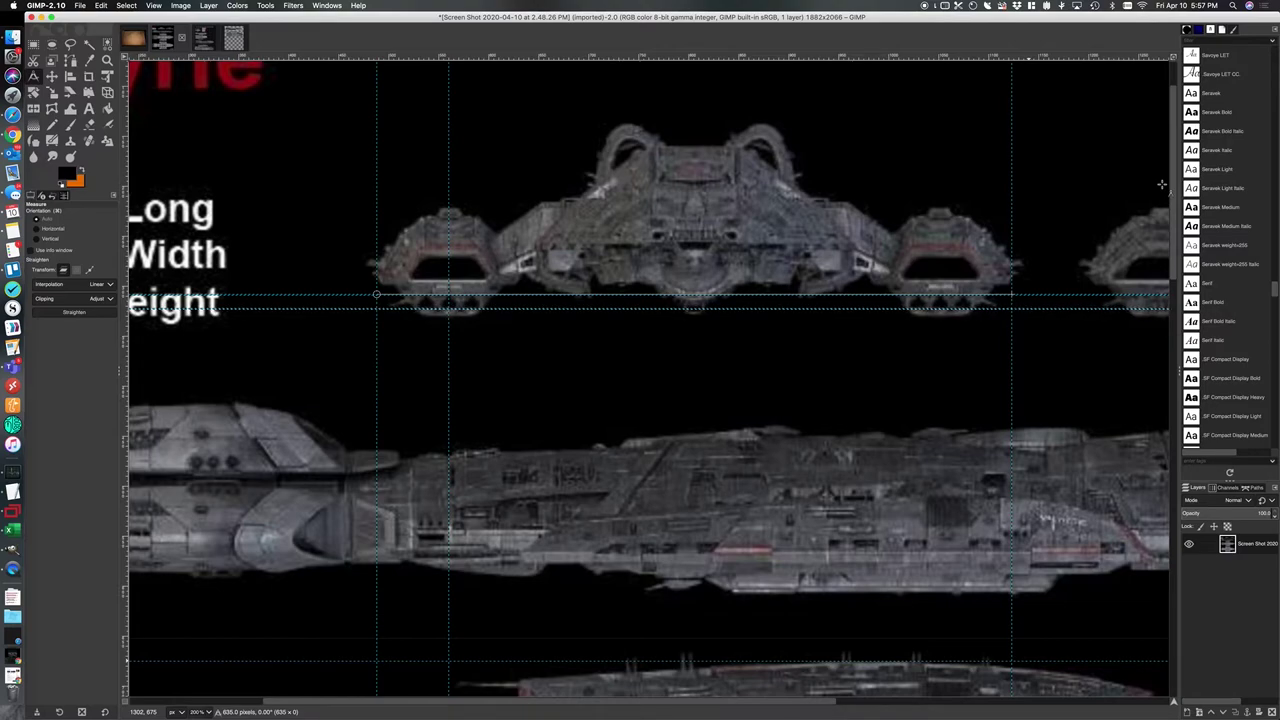
scroll(1082, 505, down, 2)
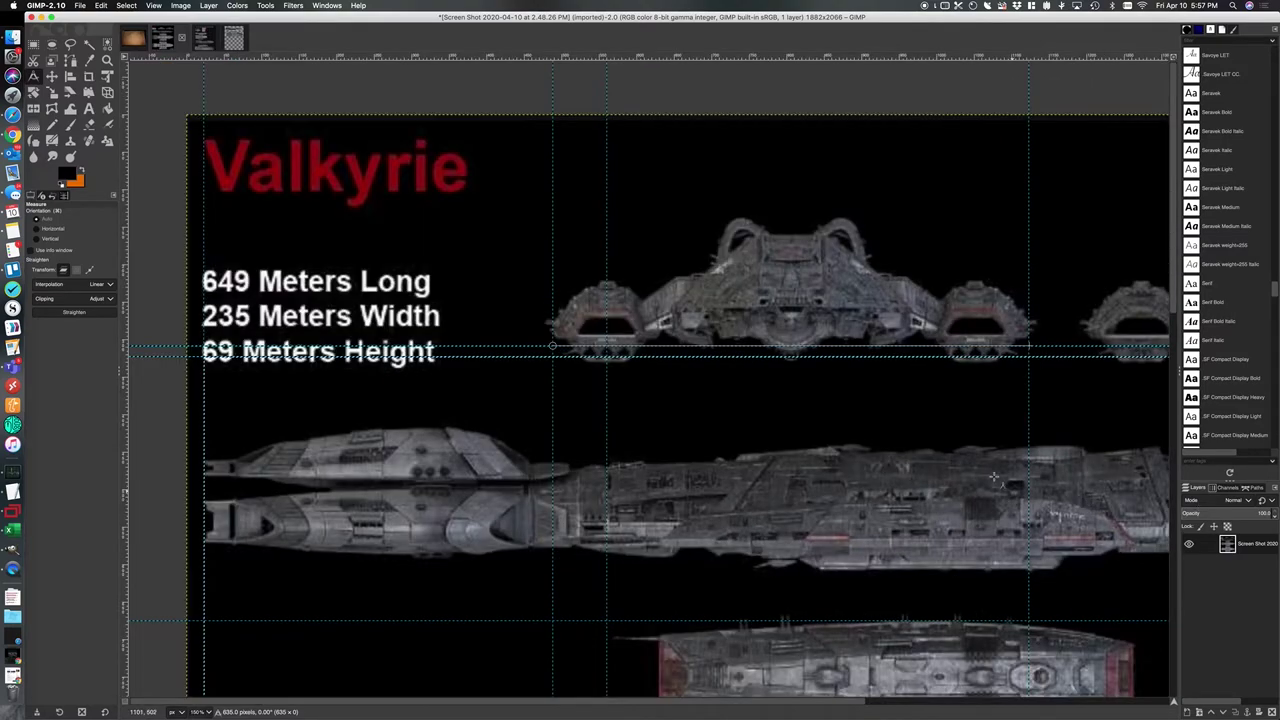
scroll(1003, 461, down, 5)
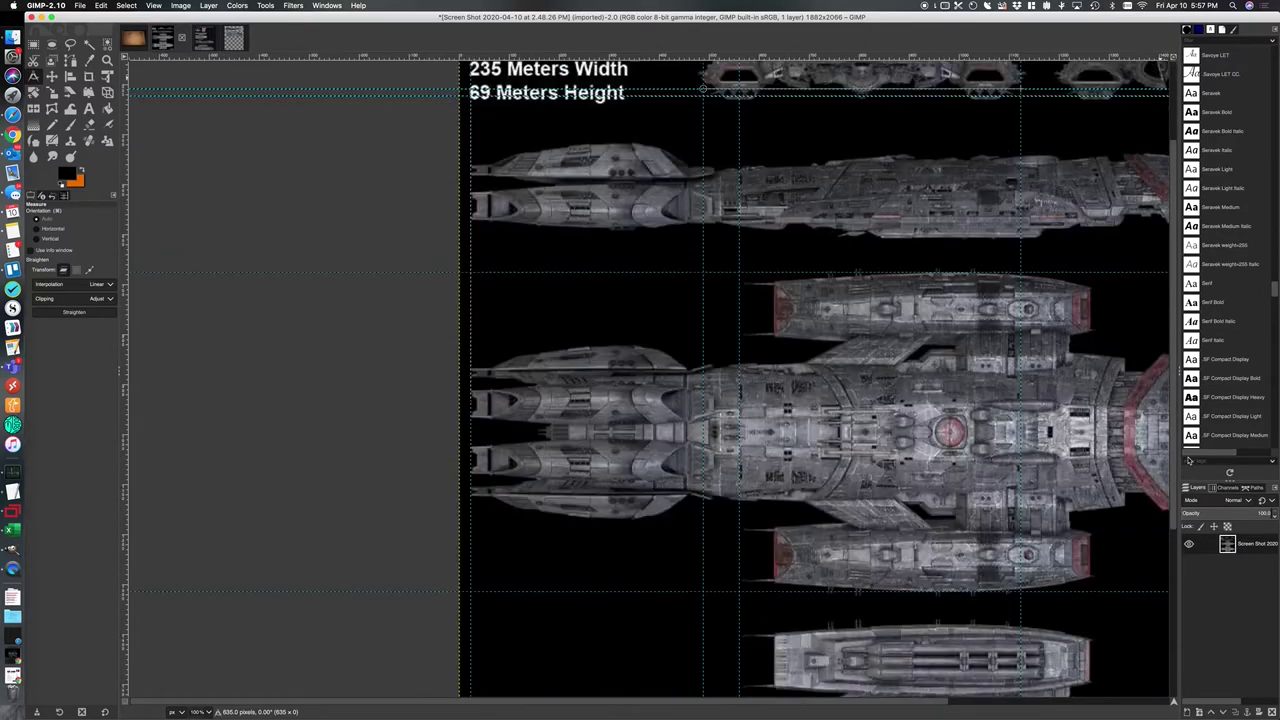
scroll(820, 588, down, 1)
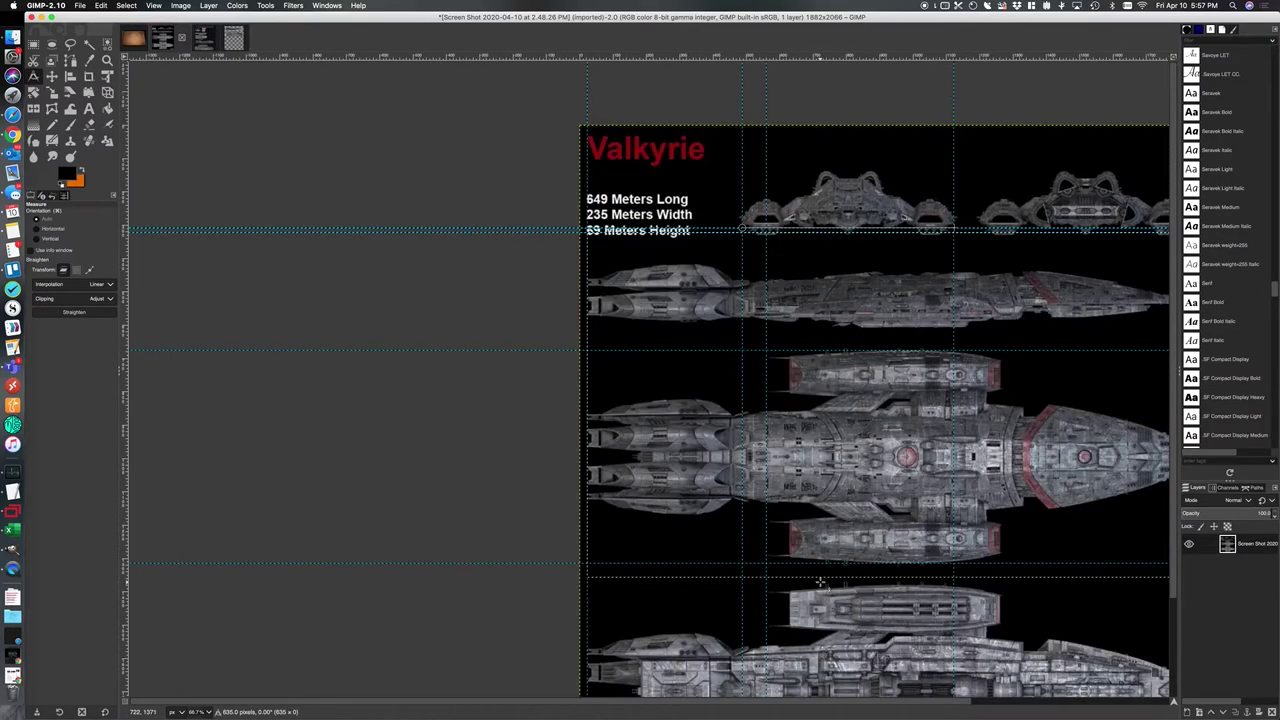
scroll(860, 700, right, 5)
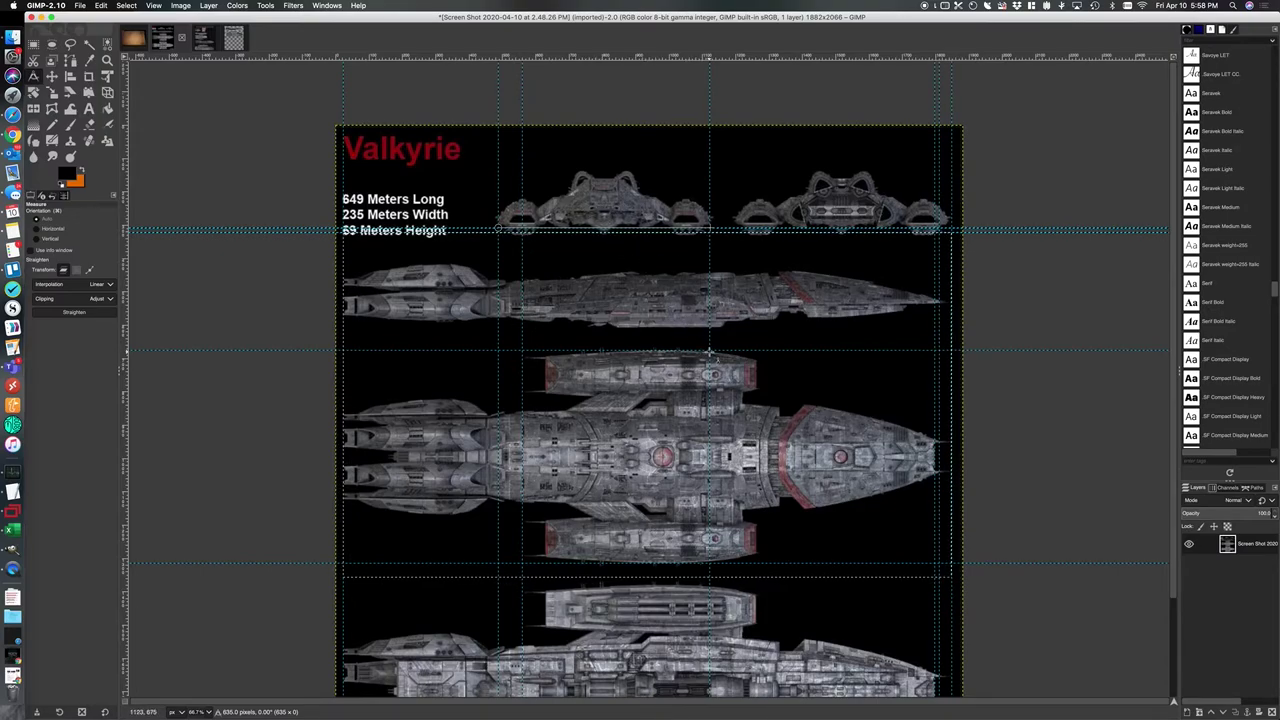
drag(708, 352, 711, 565)
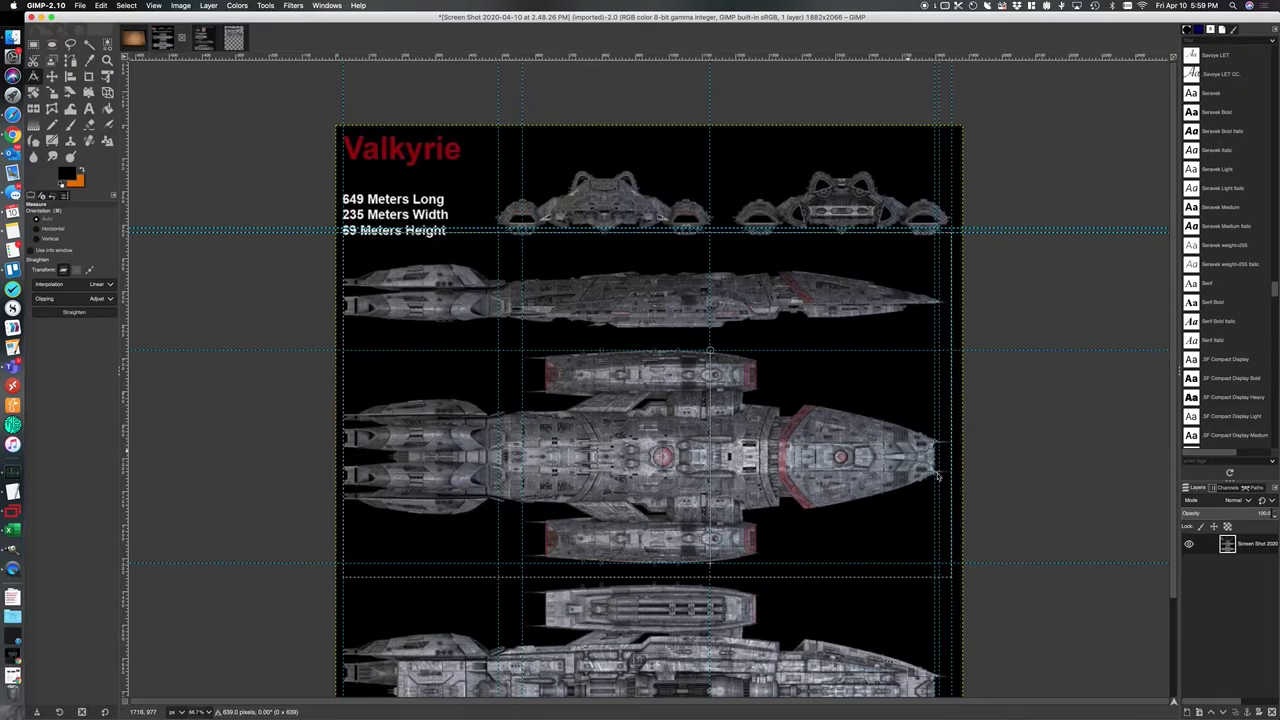
Step: Inspect the bow and stern of the top view against the vertical length guides at 300%, and return to 100% zoom
scroll(960, 500, up, 1)
scroll(960, 500, up, 4)
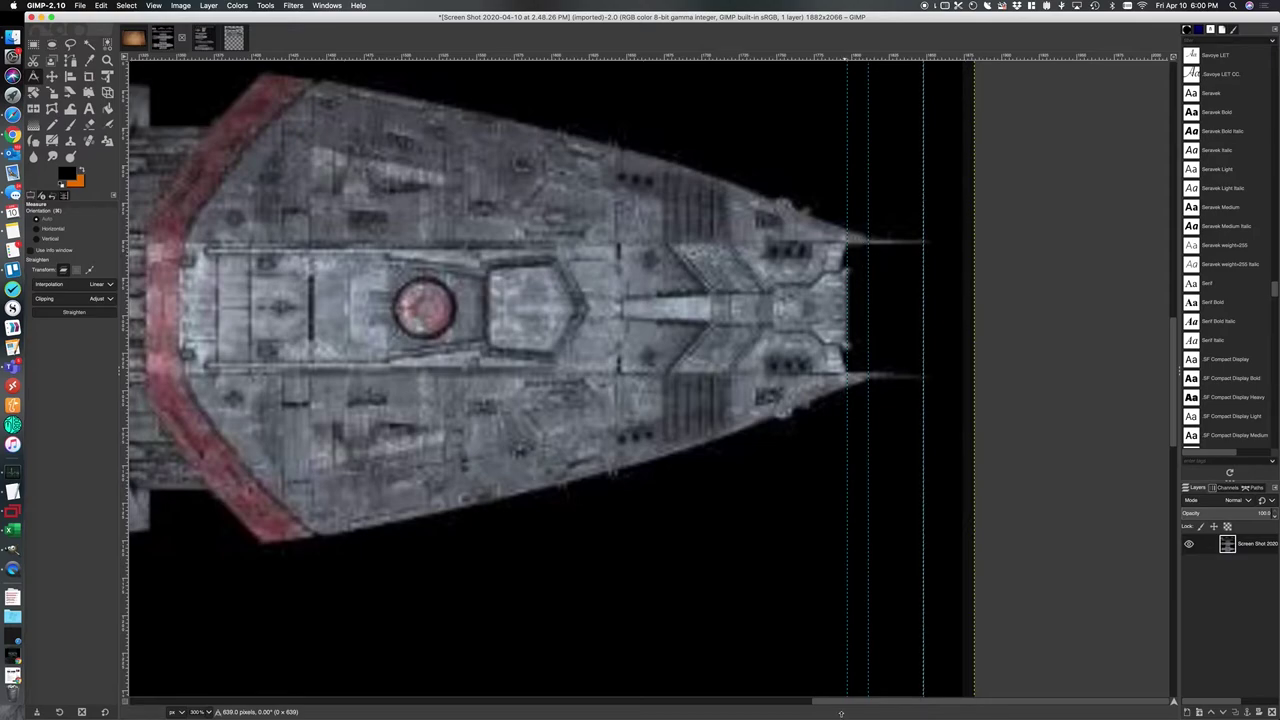
scroll(842, 703, left, 15)
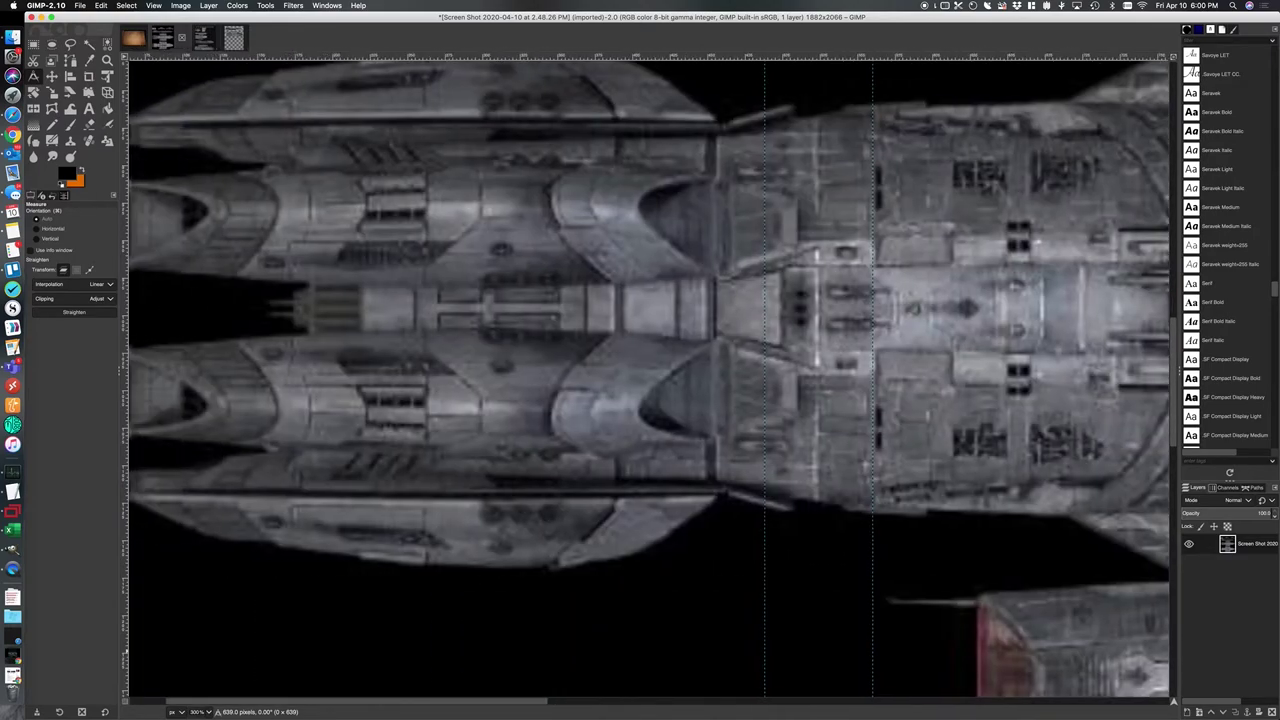
scroll(842, 703, left, 2)
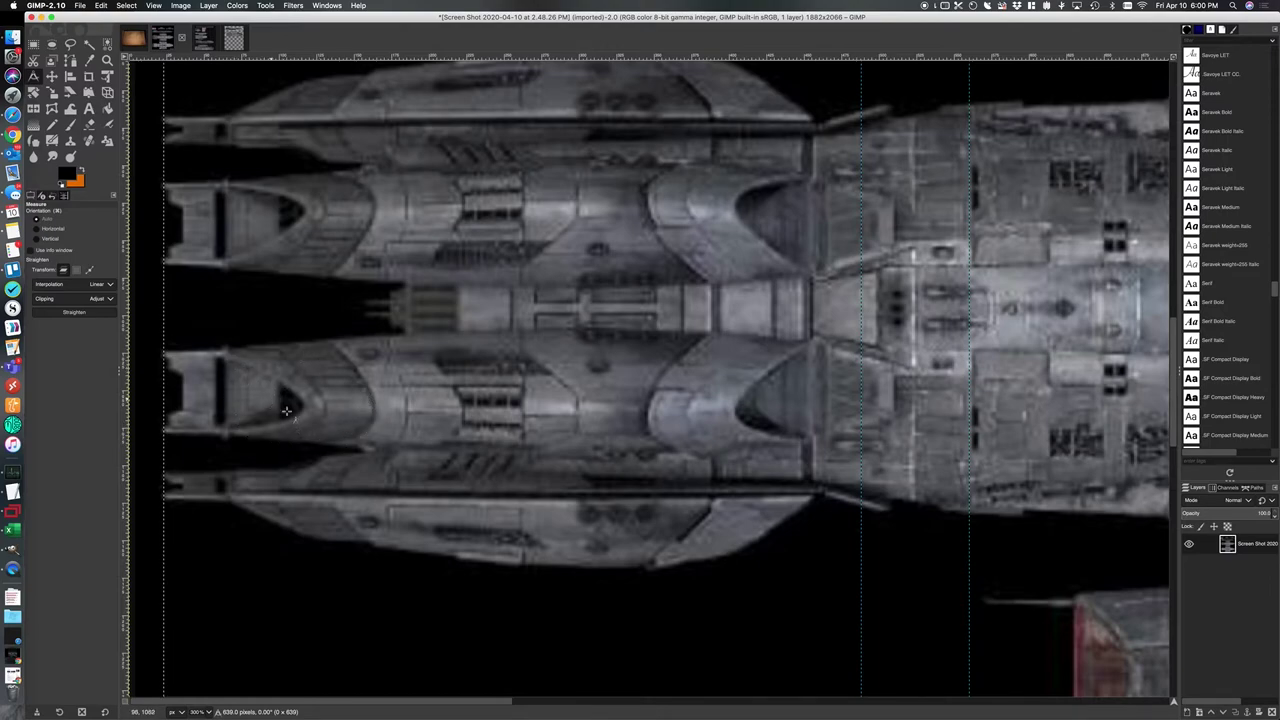
click(208, 712)
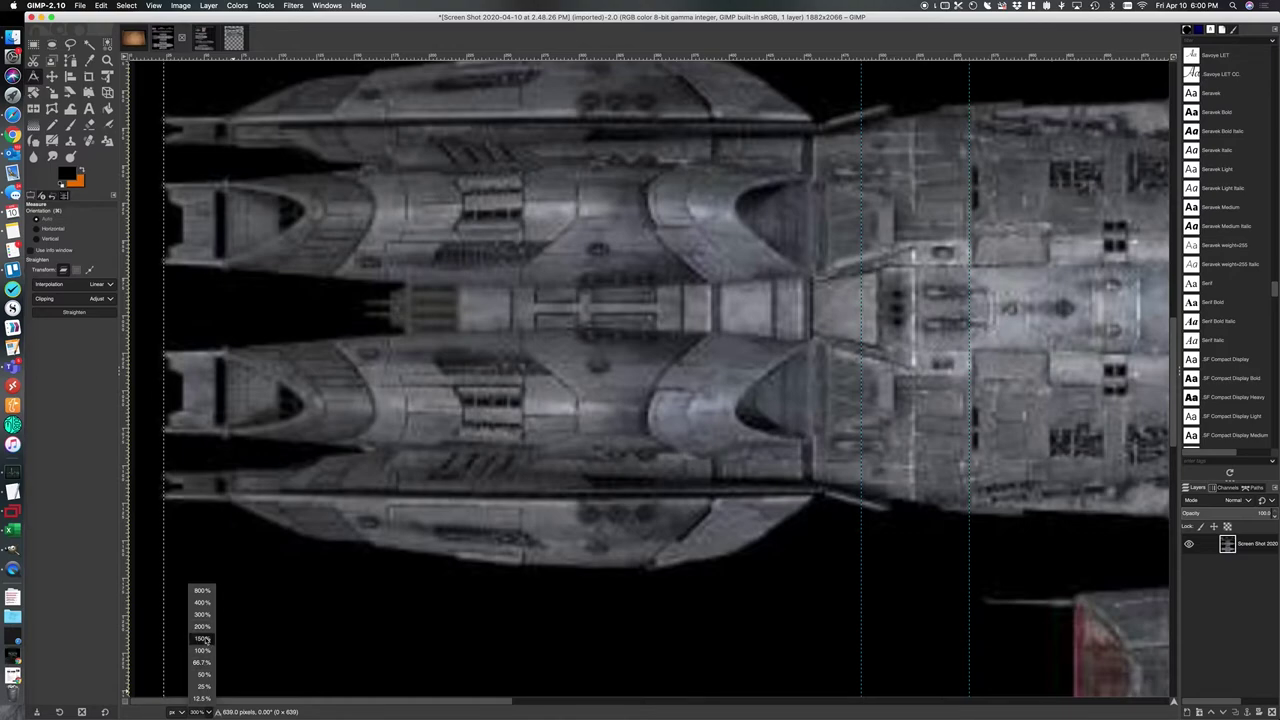
click(203, 650)
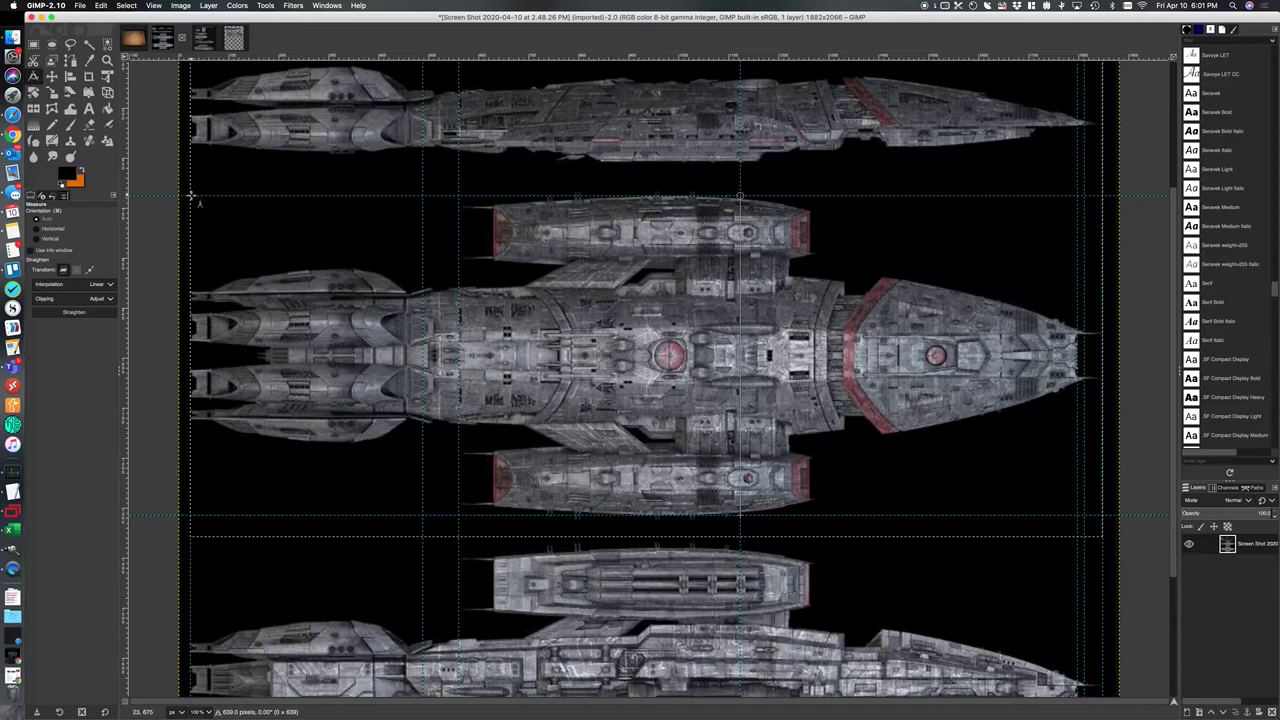
Step: Measure the Valkyrie's overall length in the top view between the stern and bow guides, and recheck the blueprint's front elevation
mouse_move(191, 197)
mouse_down()
mouse_move(280, 206)
mouse_move(207, 318)
mouse_move(300, 232)
mouse_move(590, 255)
mouse_move(960, 226)
mouse_move(1085, 200)
mouse_move(1104, 333)
mouse_up()
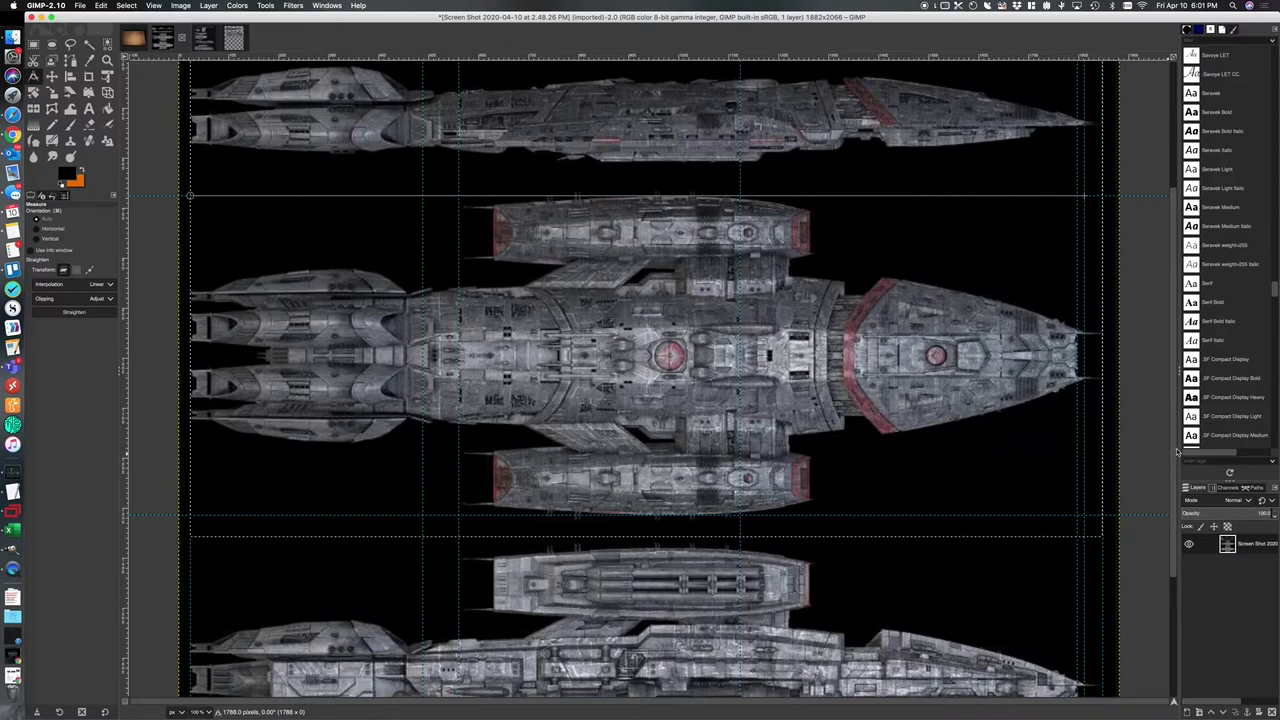
scroll(744, 273, up, 5)
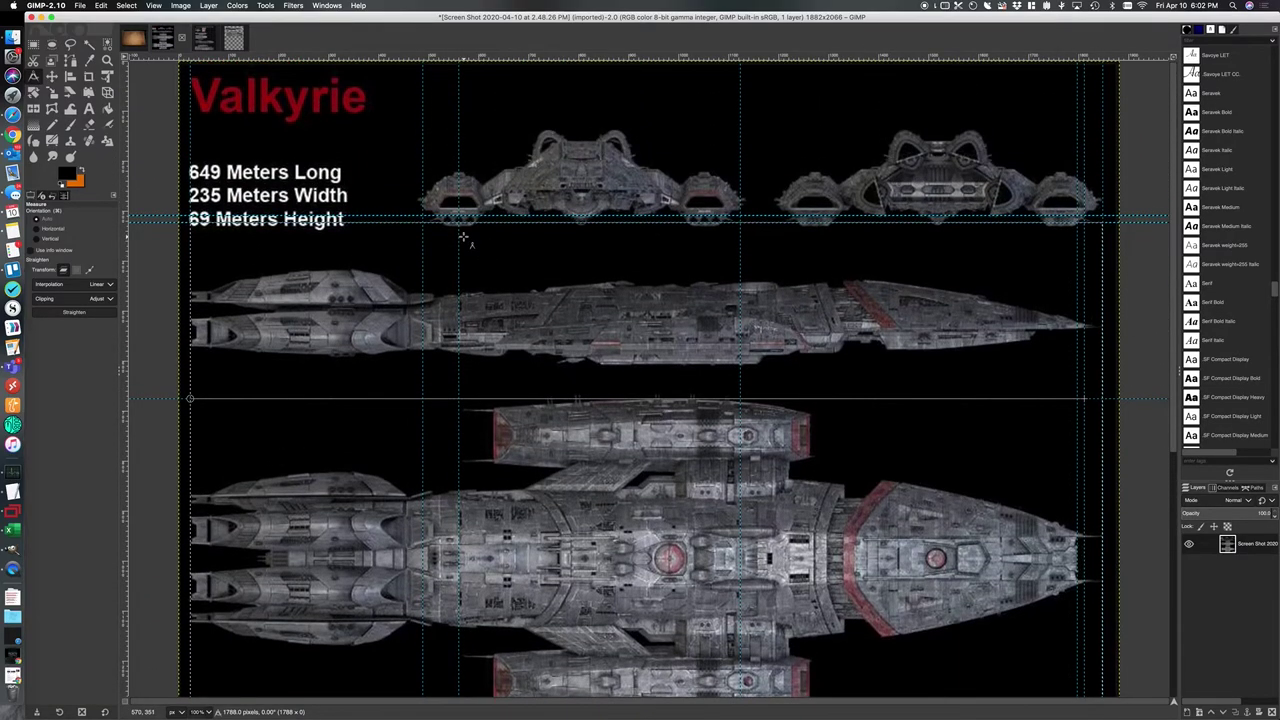
click(134, 40)
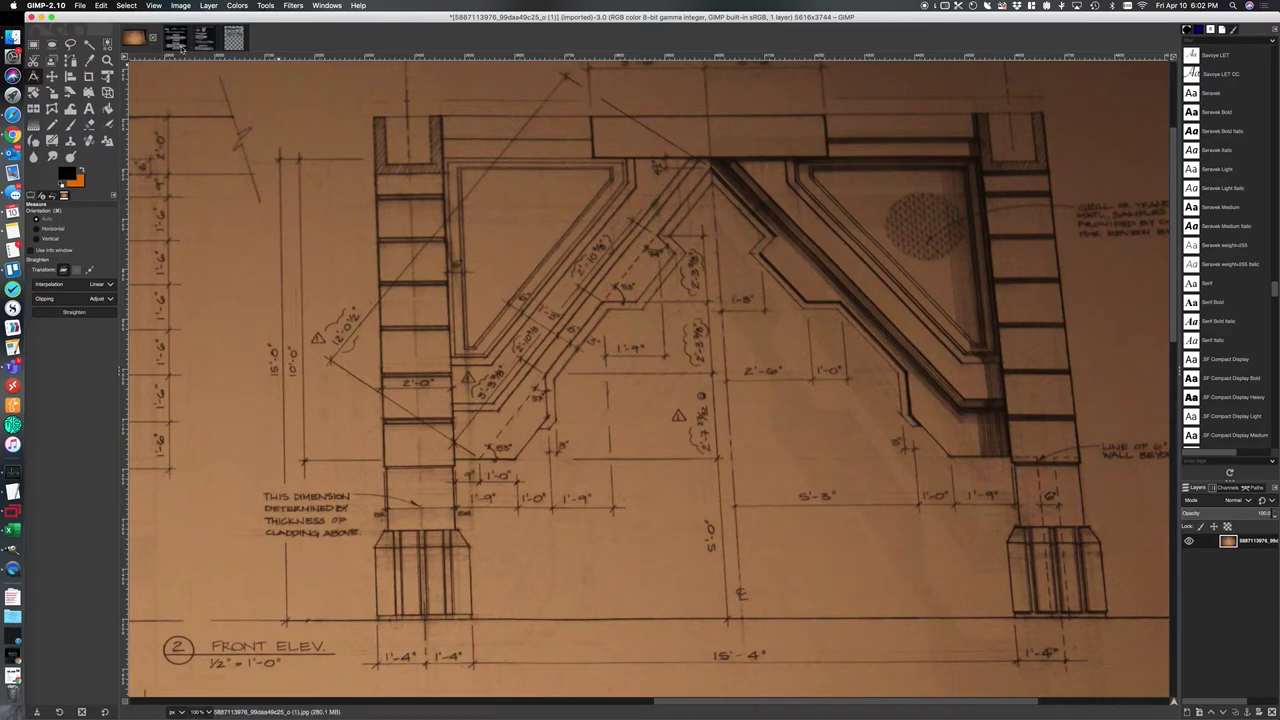
click(182, 44)
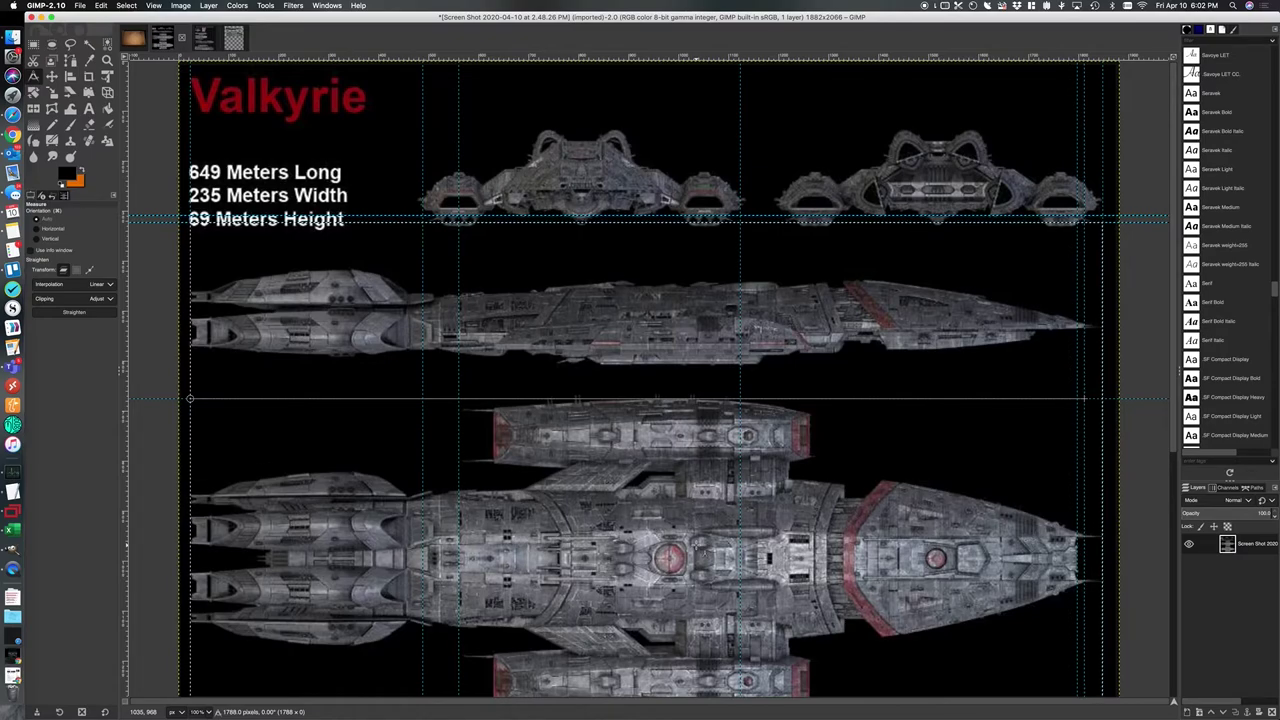
Step: Switch to the ship scale comparison chart and enlarge the Valkyrie beside the real-world ship silhouettes
click(205, 37)
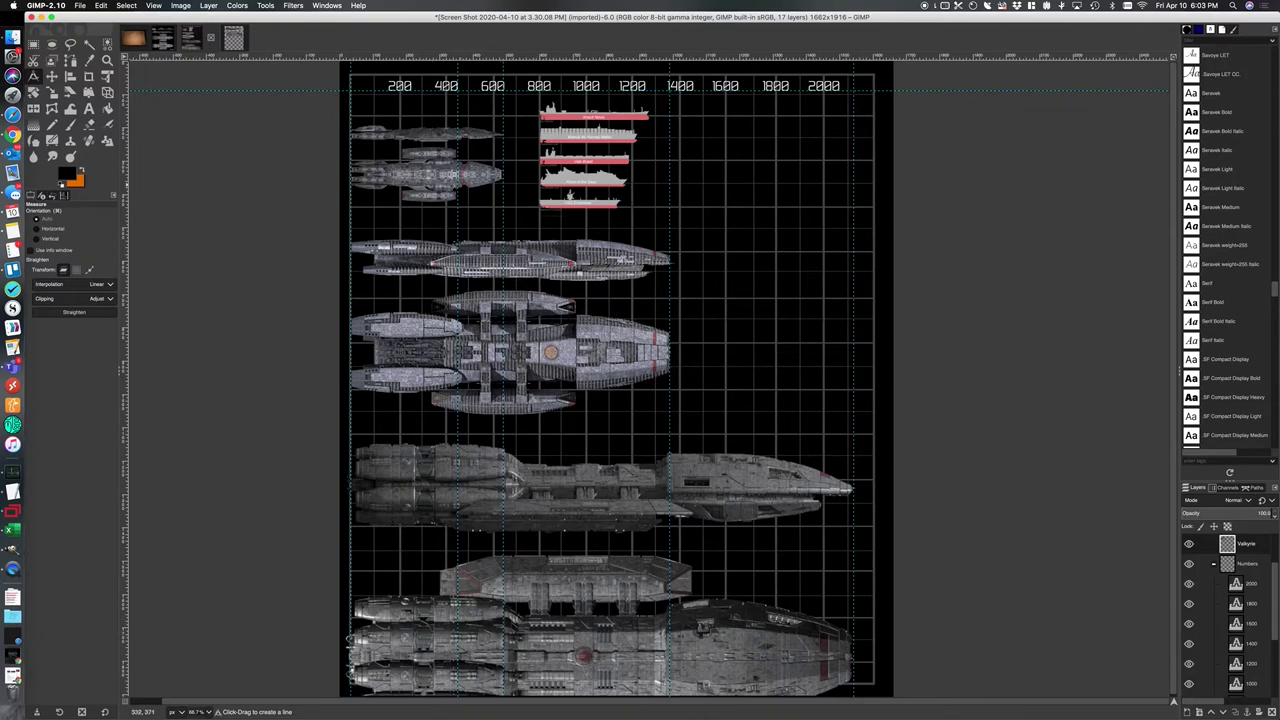
key(1)
scroll(784, 242, up, 2)
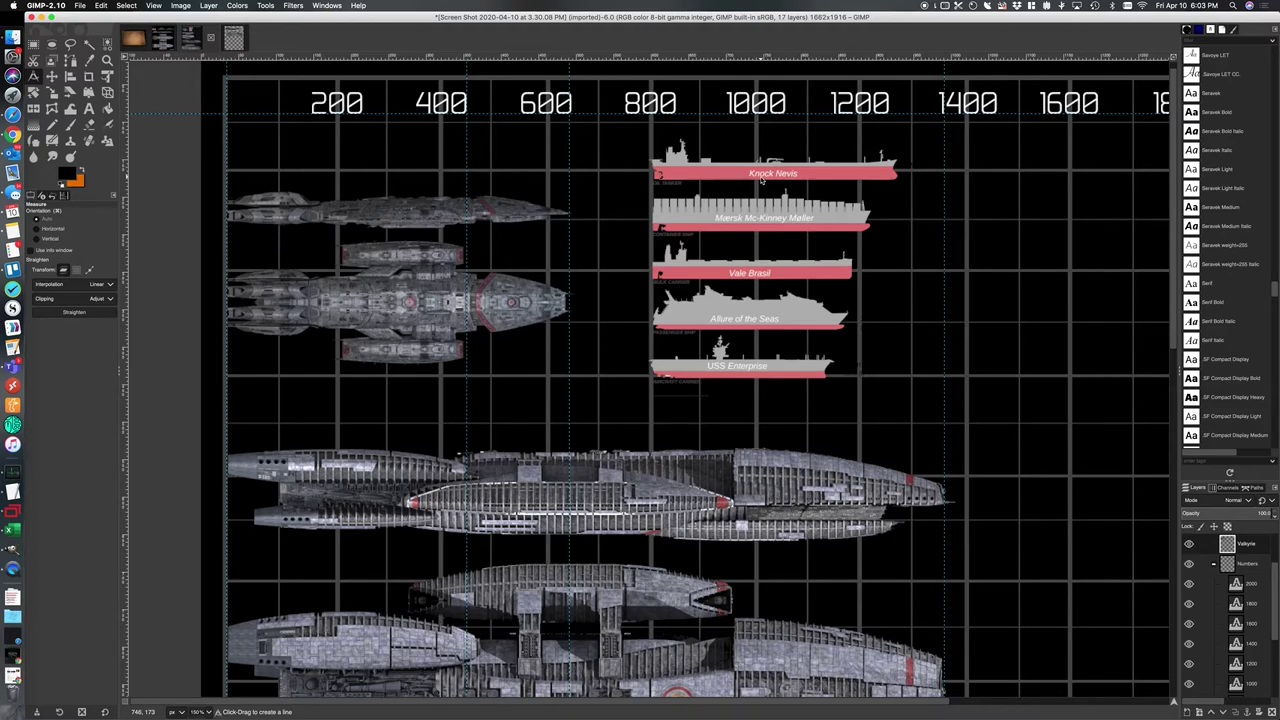
Step: Overlay the real-world ship silhouettes layer on the Valkyrie's views to compare lengths, and move it back beside the 800 mark
click(1213, 565)
click(1248, 565)
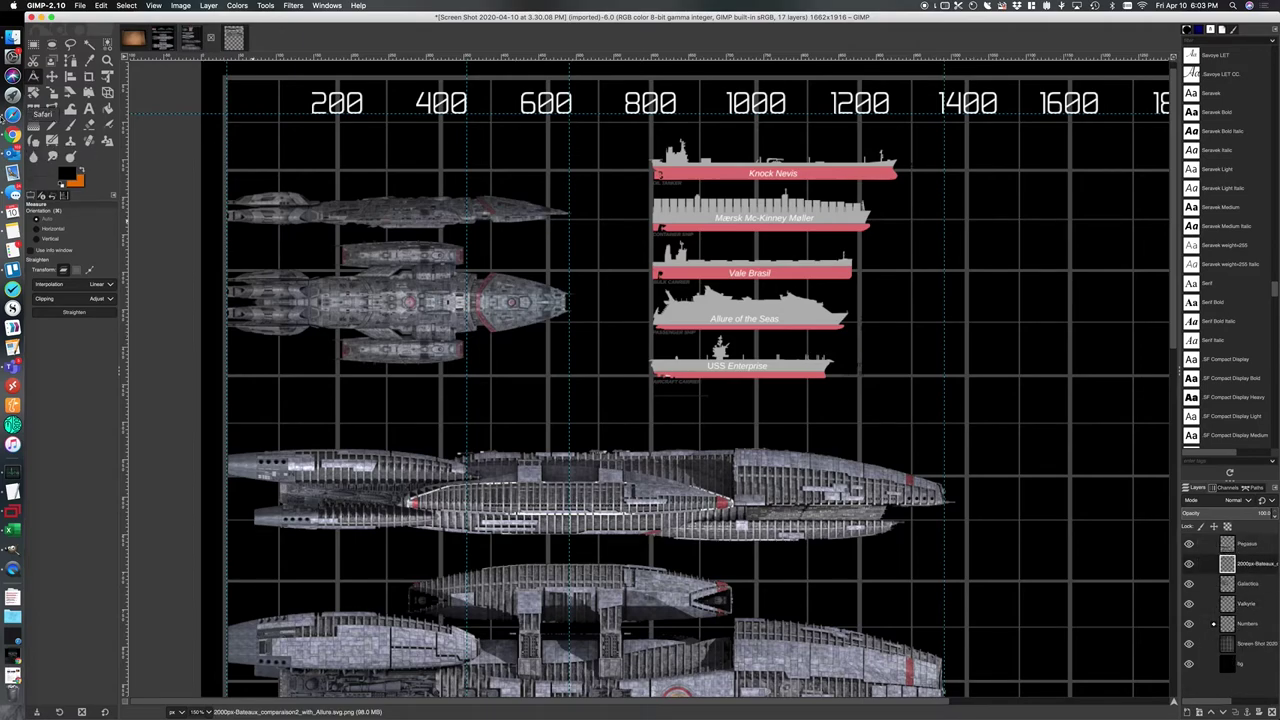
click(52, 77)
drag(770, 195, 467, 341)
drag(406, 262, 436, 237)
drag(430, 243, 426, 235)
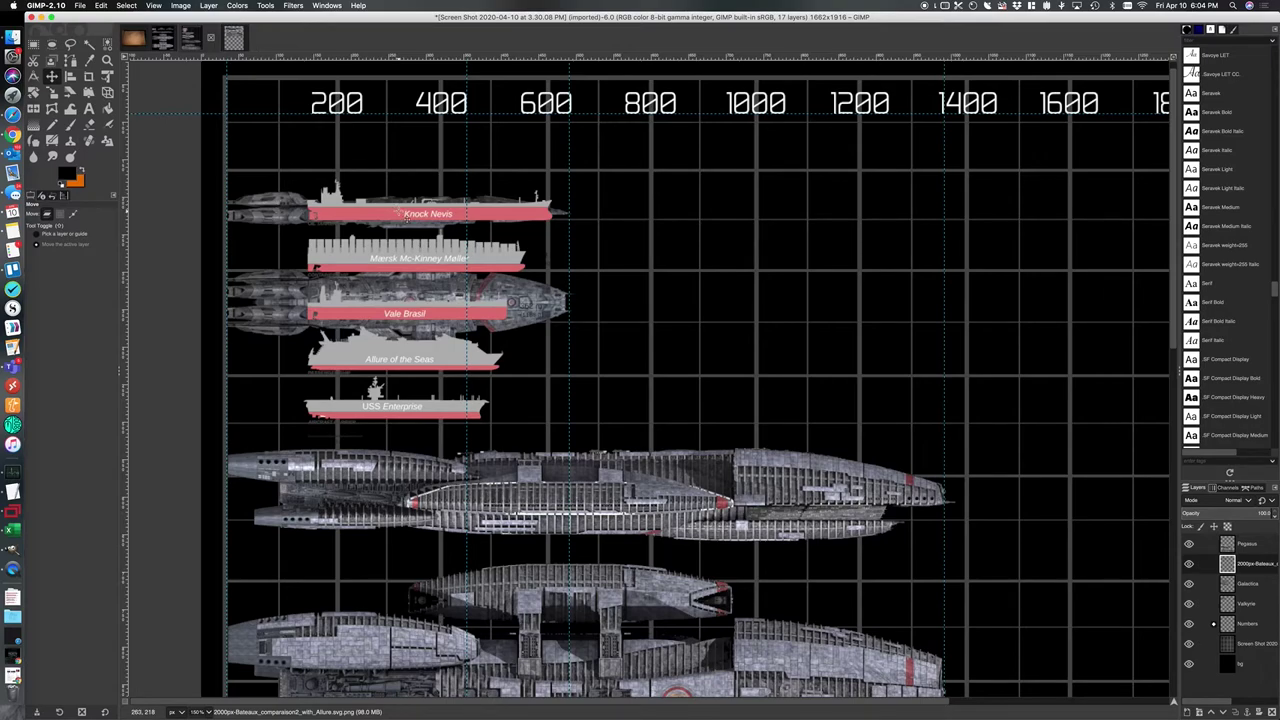
drag(405, 214, 739, 175)
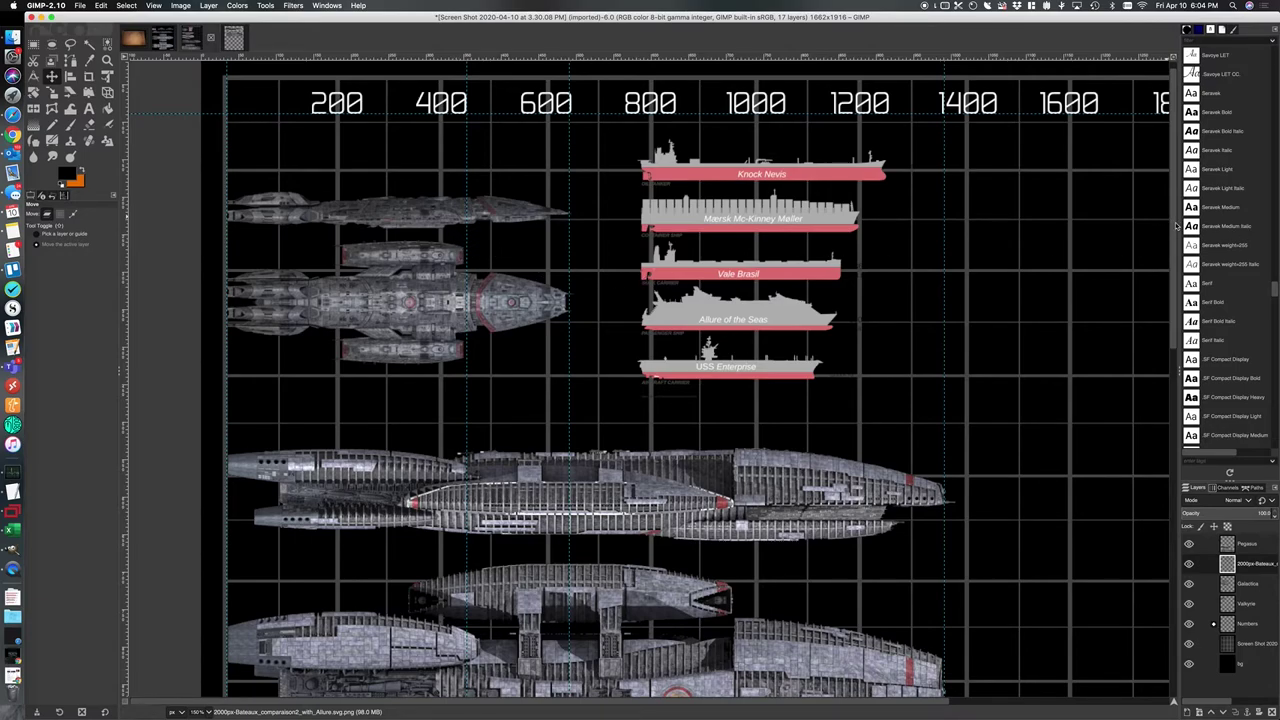
Step: Examine the Galactica's side and top views and the Pegasus's side view in the comparison chart
scroll(1176, 226, down, 5)
scroll(1183, 290, down, 3)
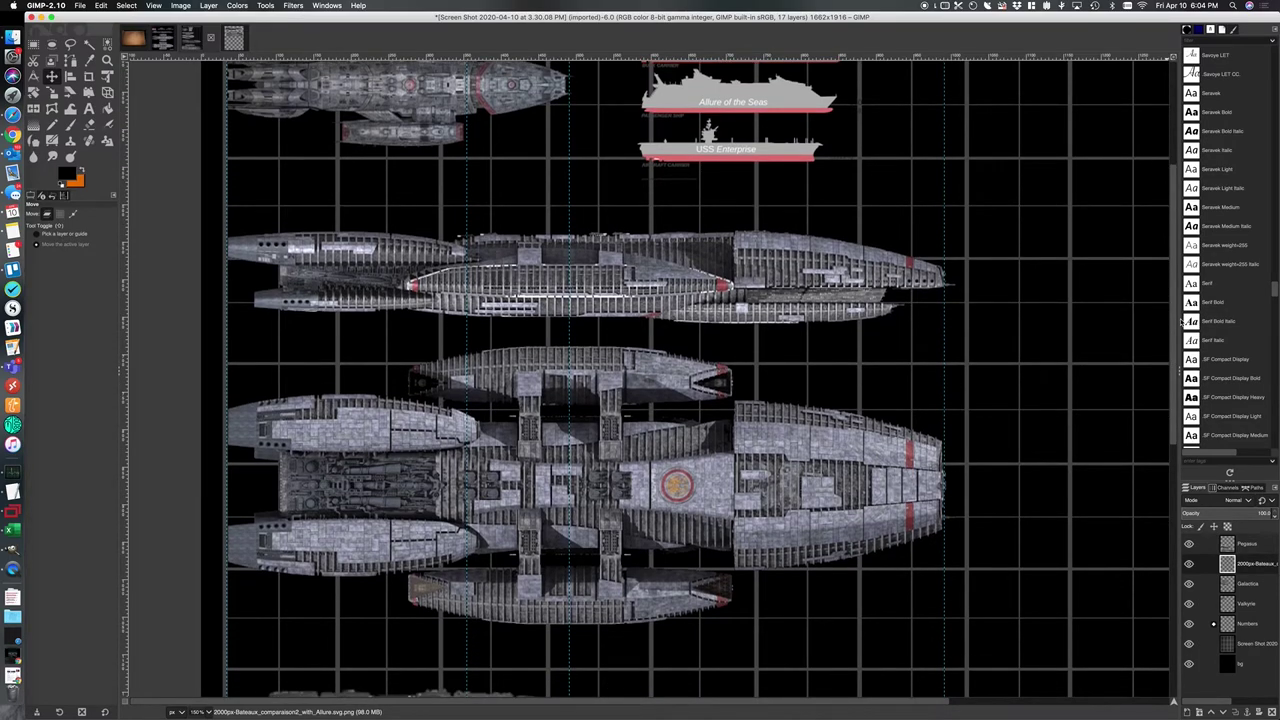
scroll(1183, 320, up, 4)
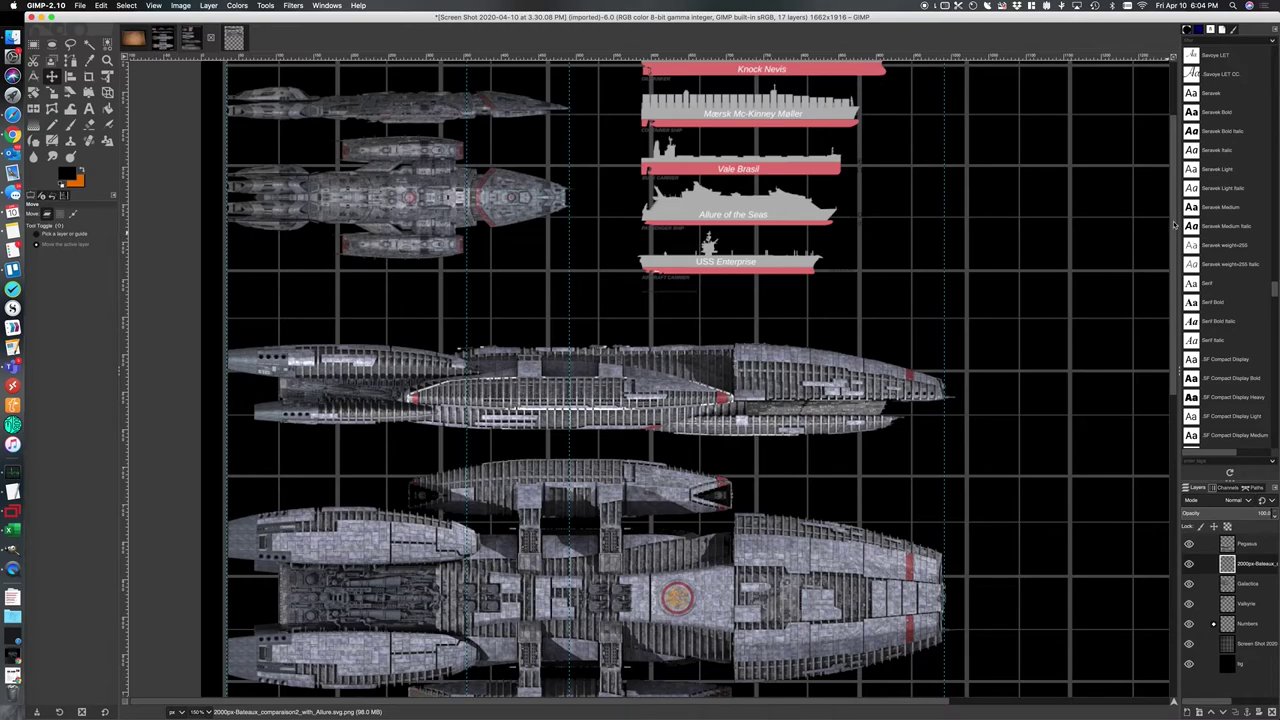
scroll(1171, 300, down, 3)
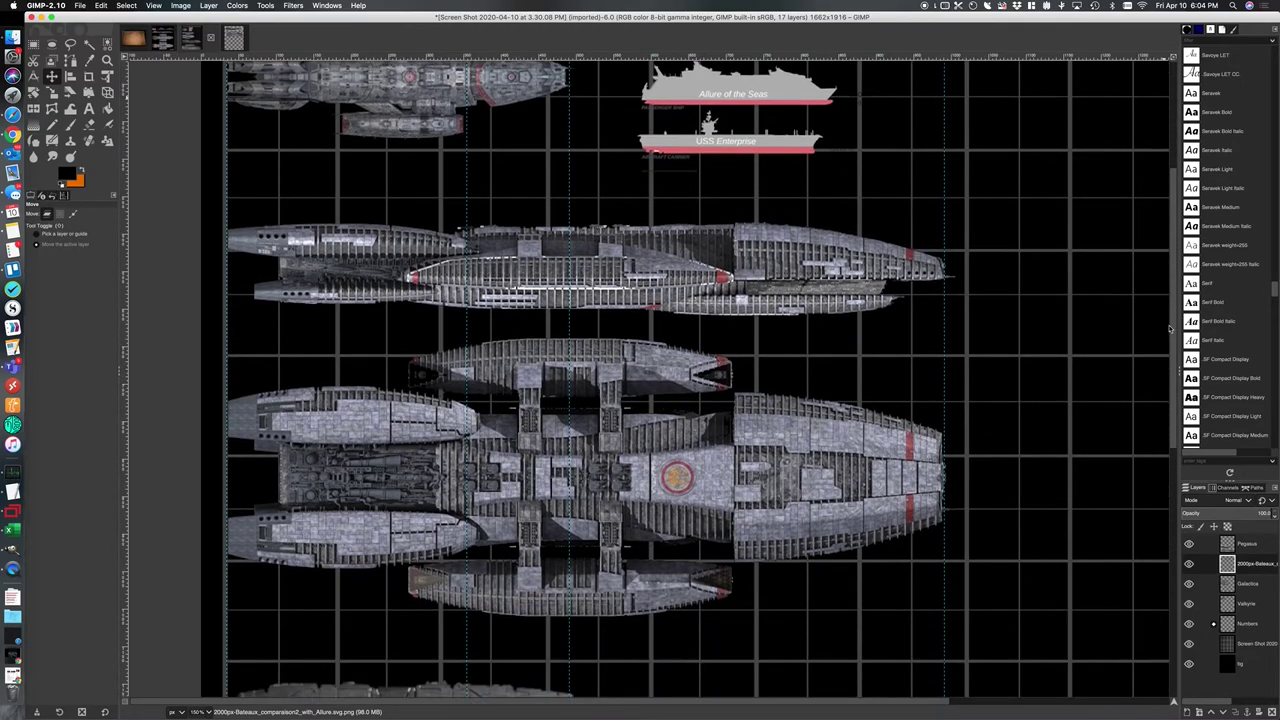
scroll(1171, 330, down, 6)
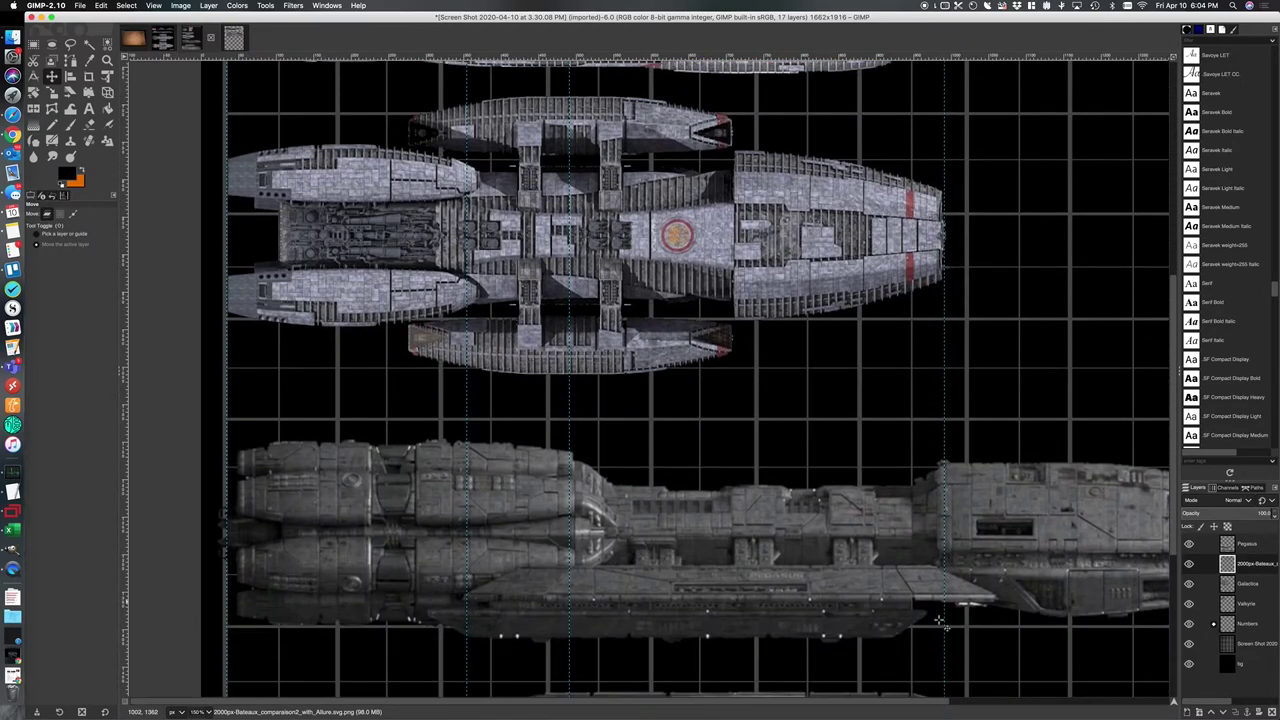
drag(852, 706, 941, 703)
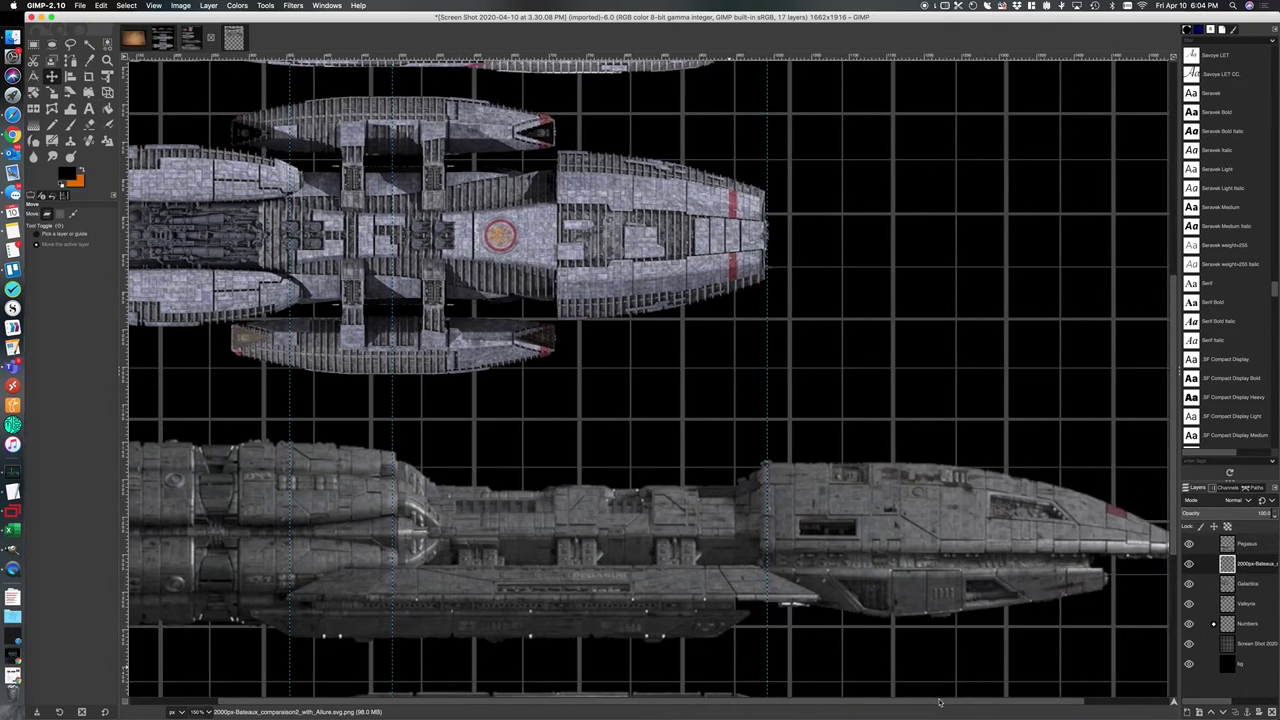
Step: View the comparison chart at 100% and compare the lengths of the Valkyrie, Galactica, Pegasus and real-world ships against the numbered grid
click(207, 712)
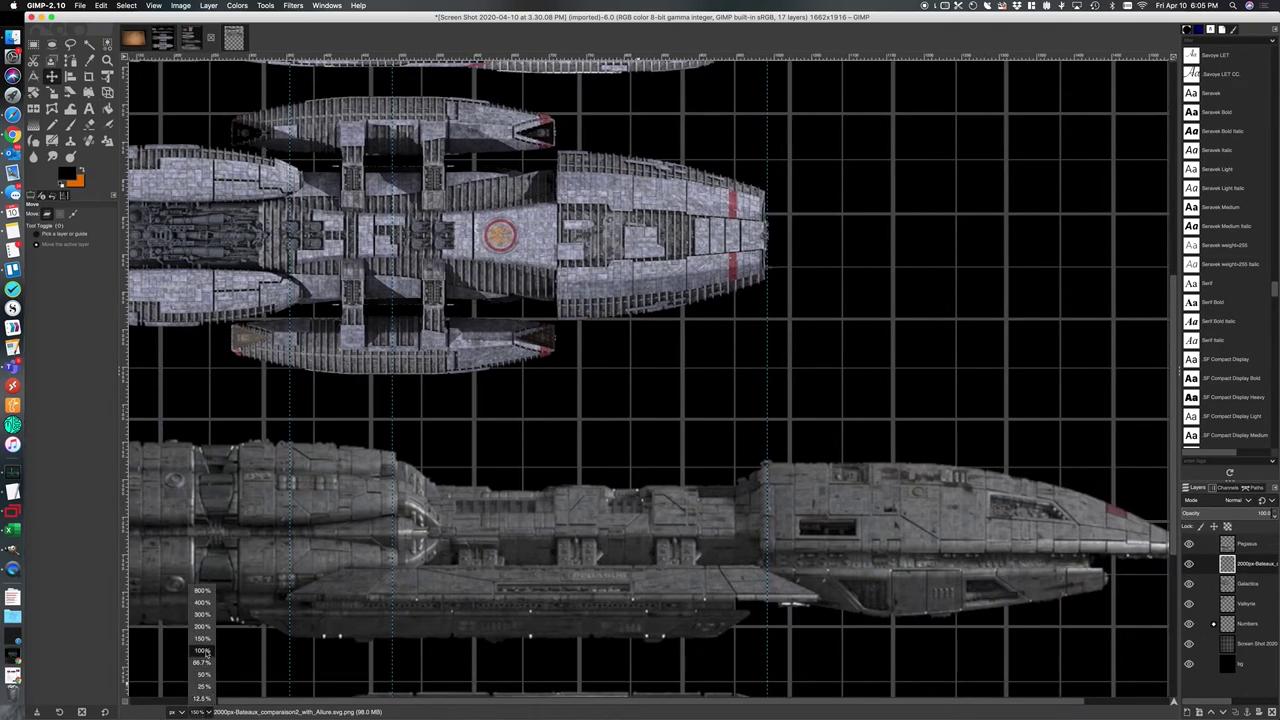
click(203, 651)
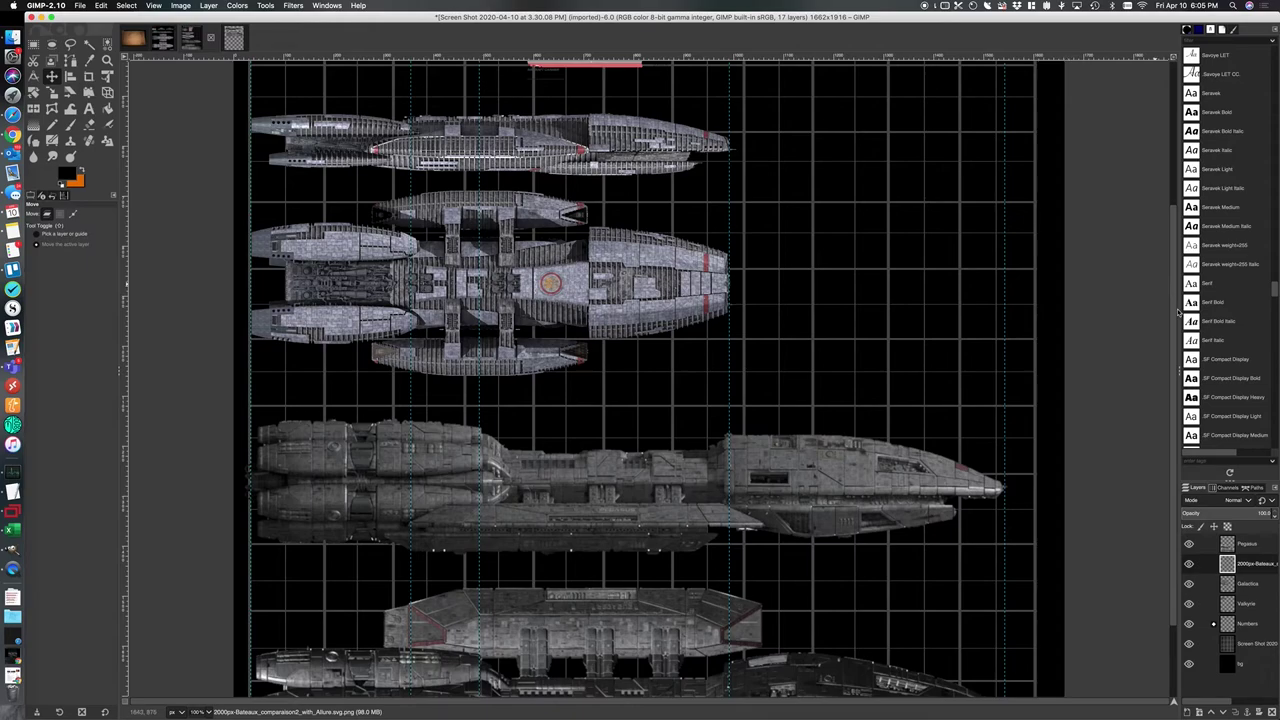
scroll(1177, 313, up, 3)
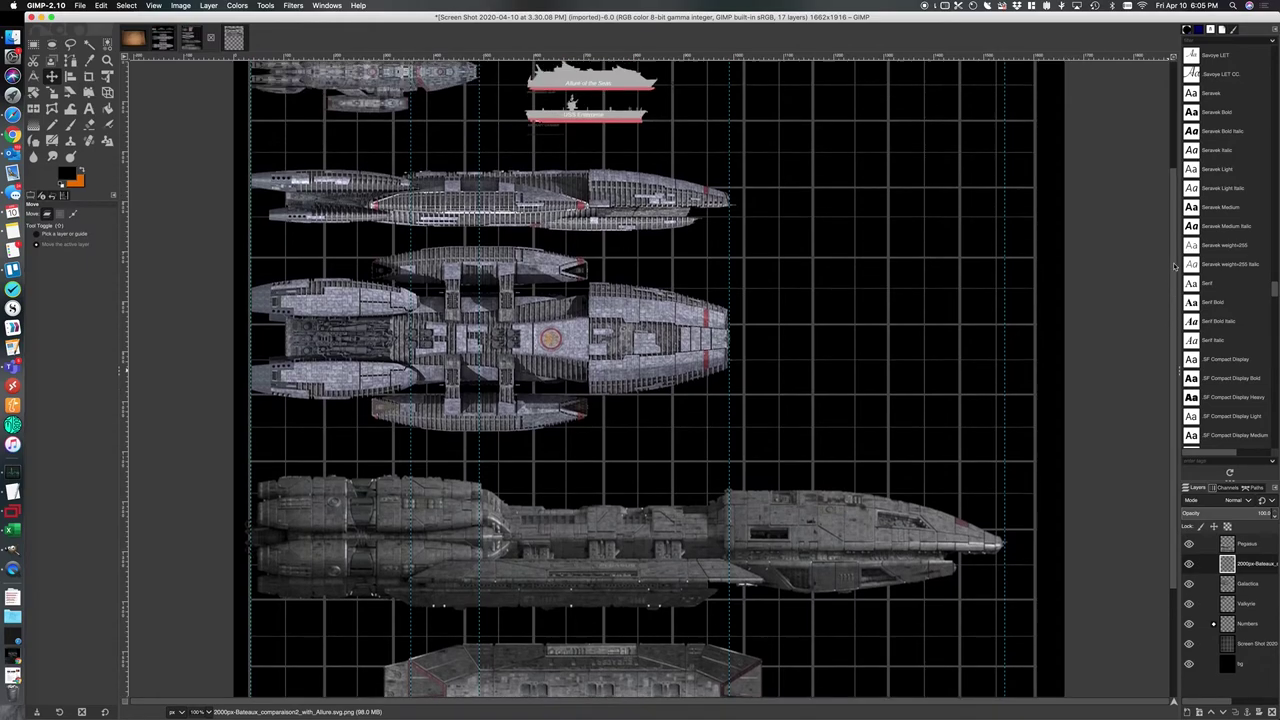
scroll(1176, 246, up, 2)
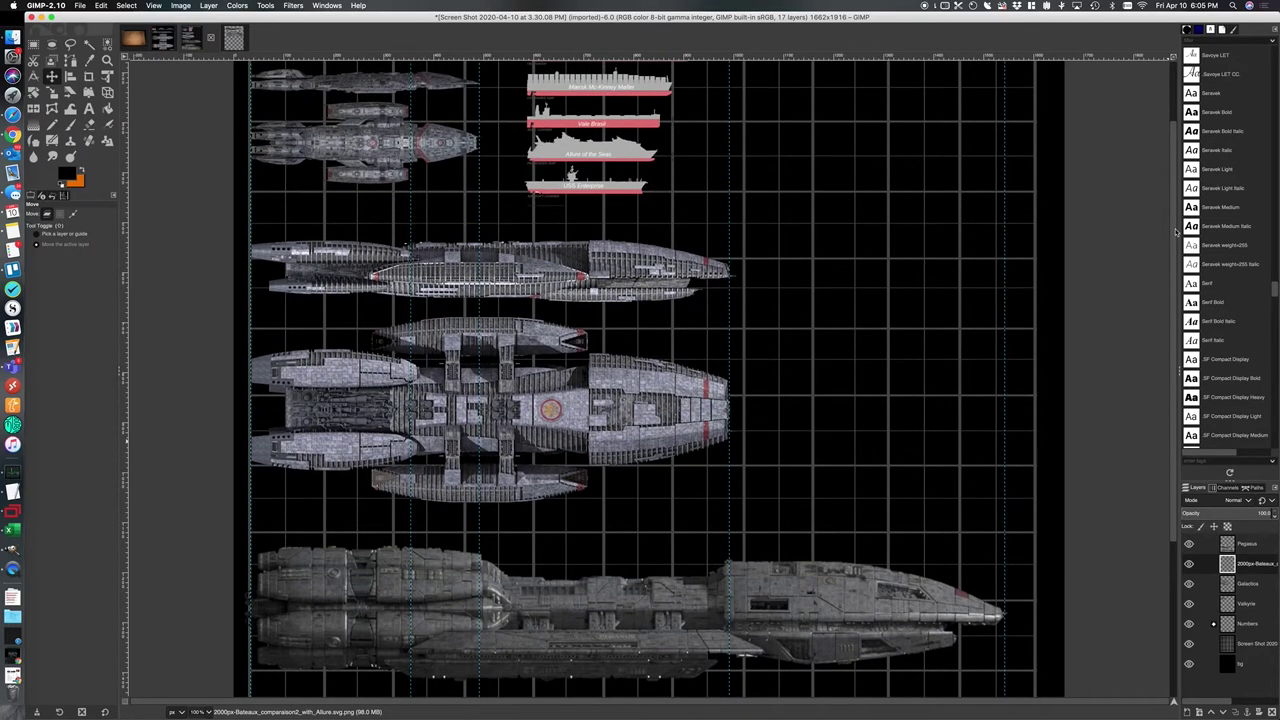
scroll(1176, 226, up, 1)
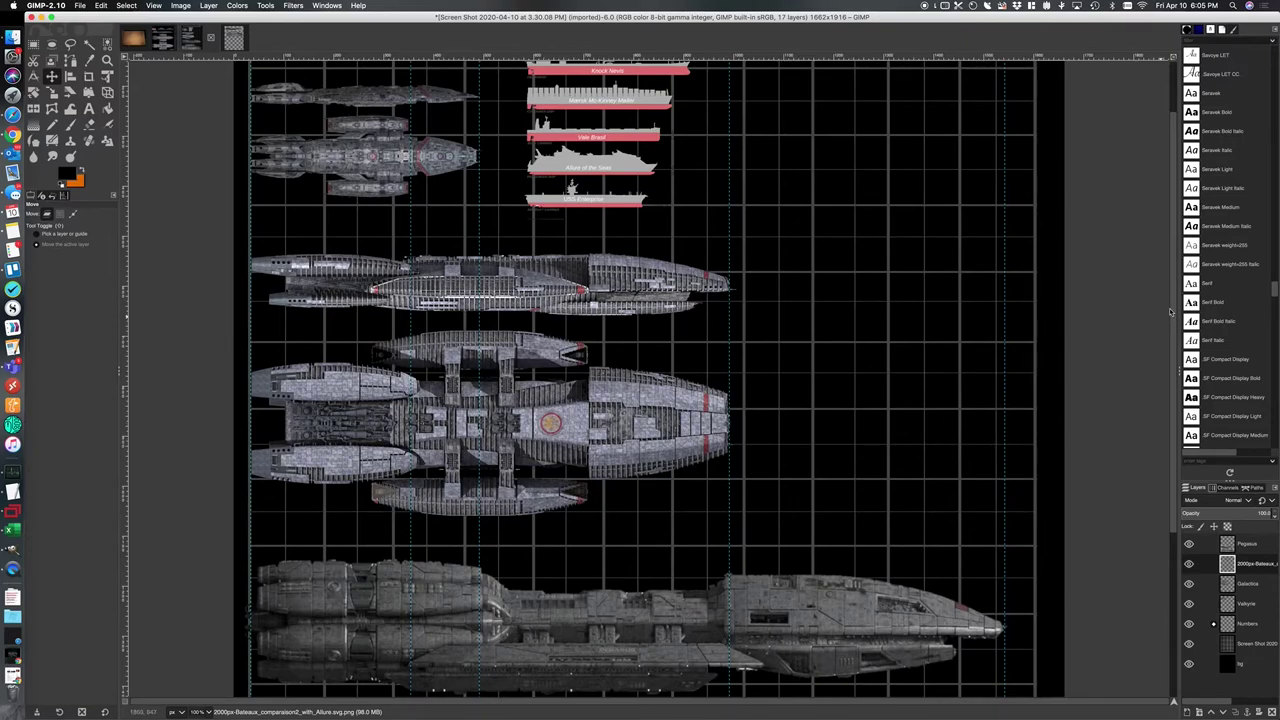
scroll(1178, 305, up, 1)
scroll(1176, 300, up, 5)
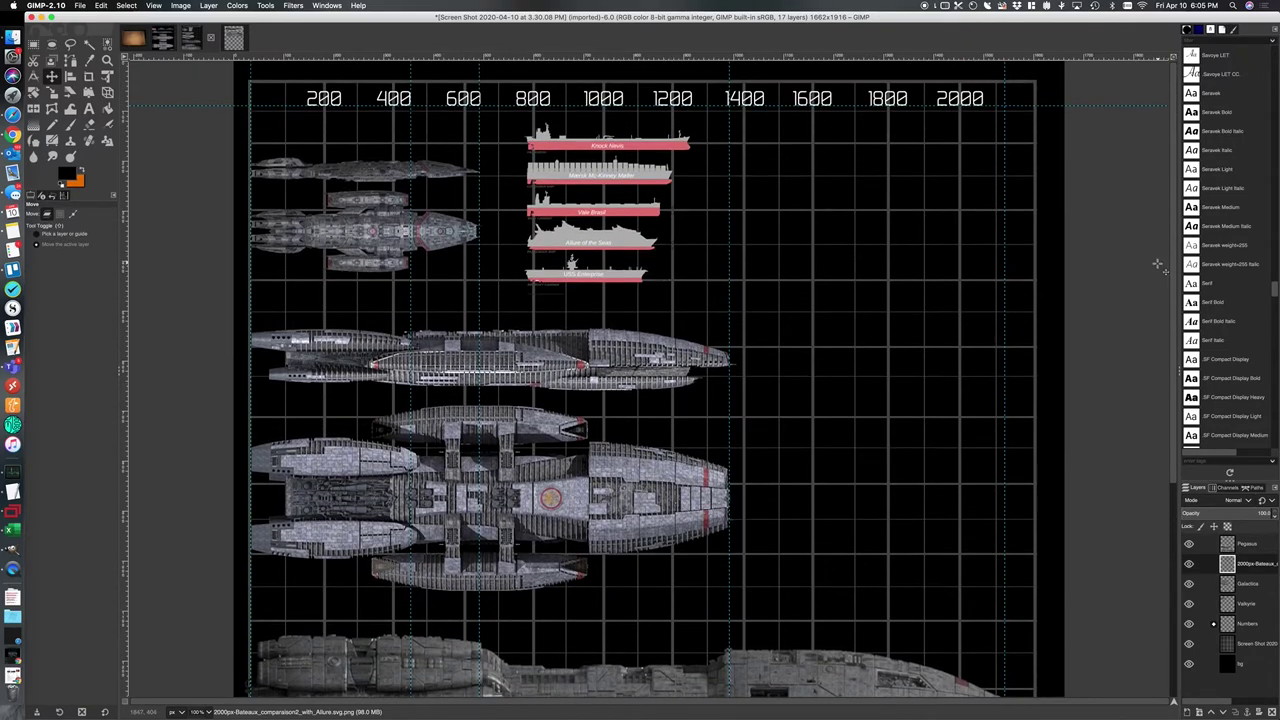
scroll(1170, 270, down, 4)
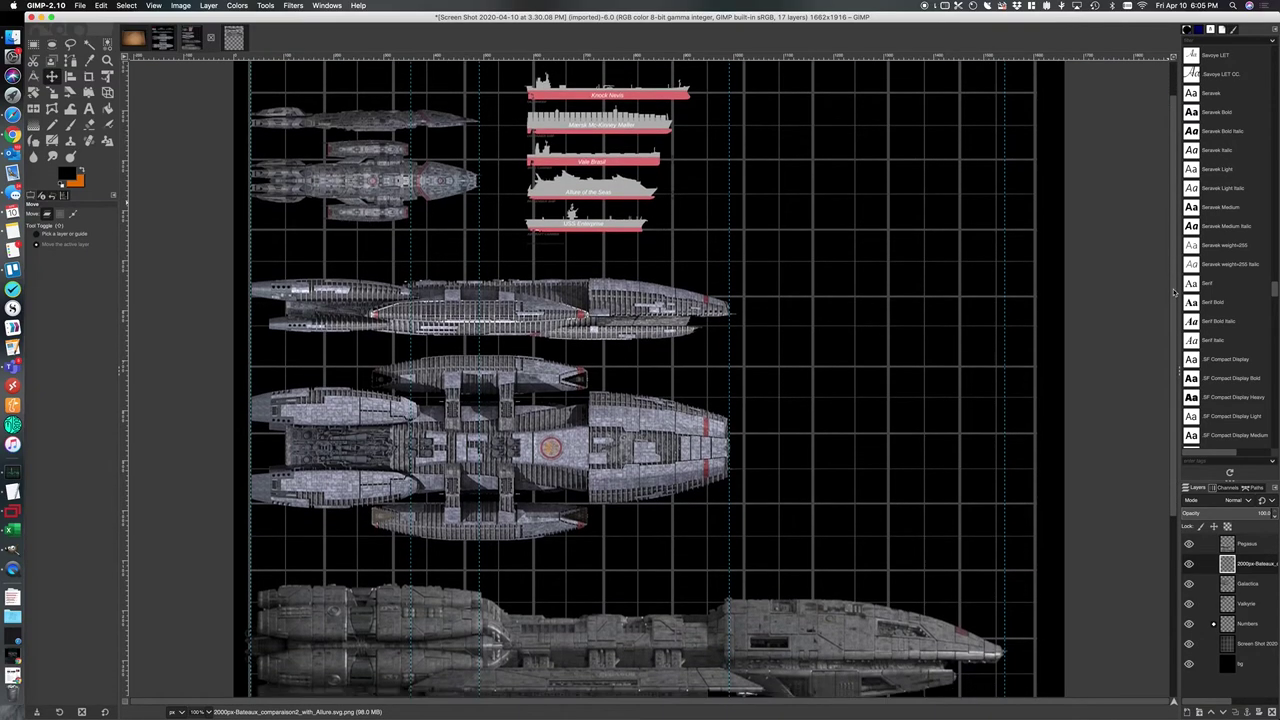
scroll(1176, 297, down, 1)
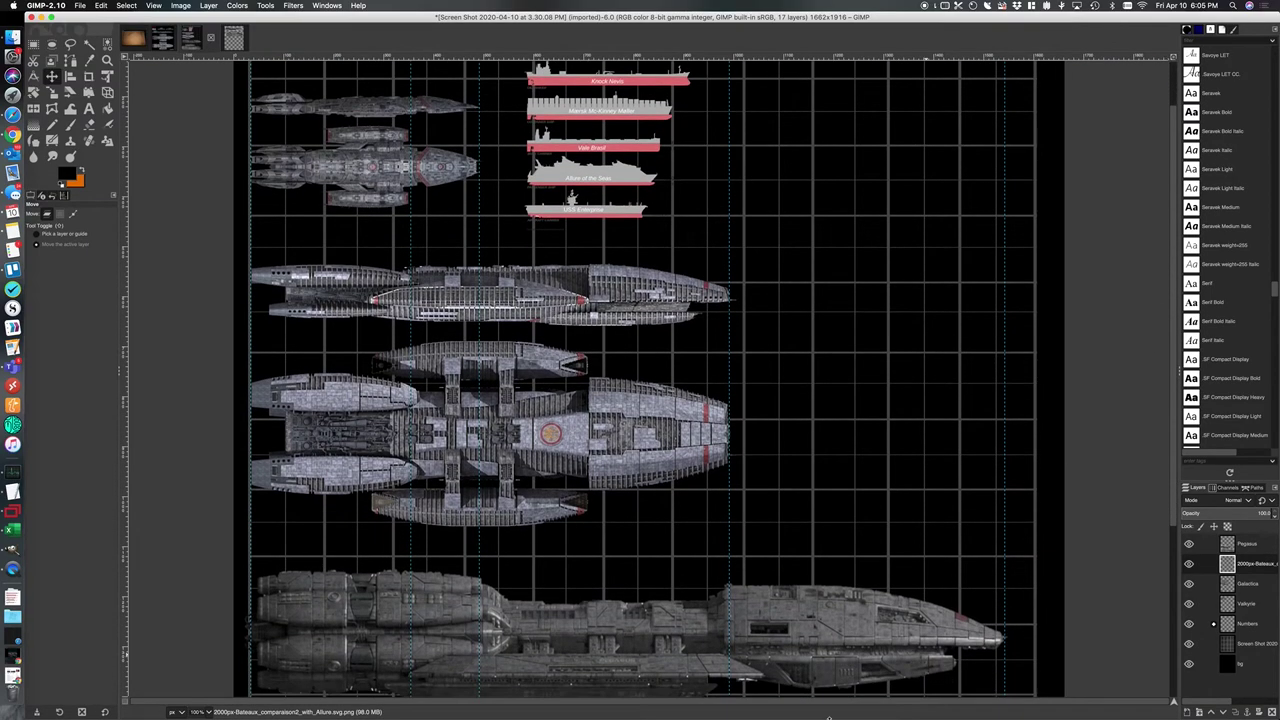
Step: Switch to the Valkyrie reference sheet and review its listed length, width and height beside the ship's views
click(162, 40)
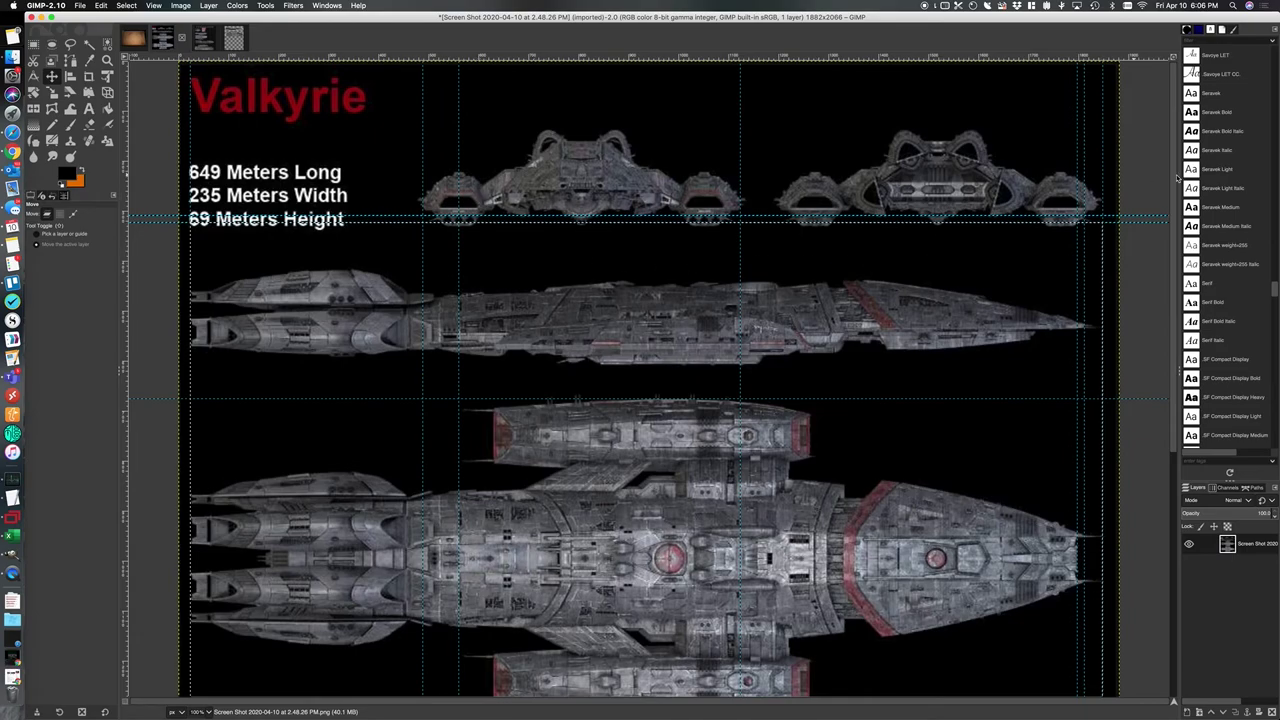
drag(1177, 178, 1150, 161)
scroll(790, 115, down, 1)
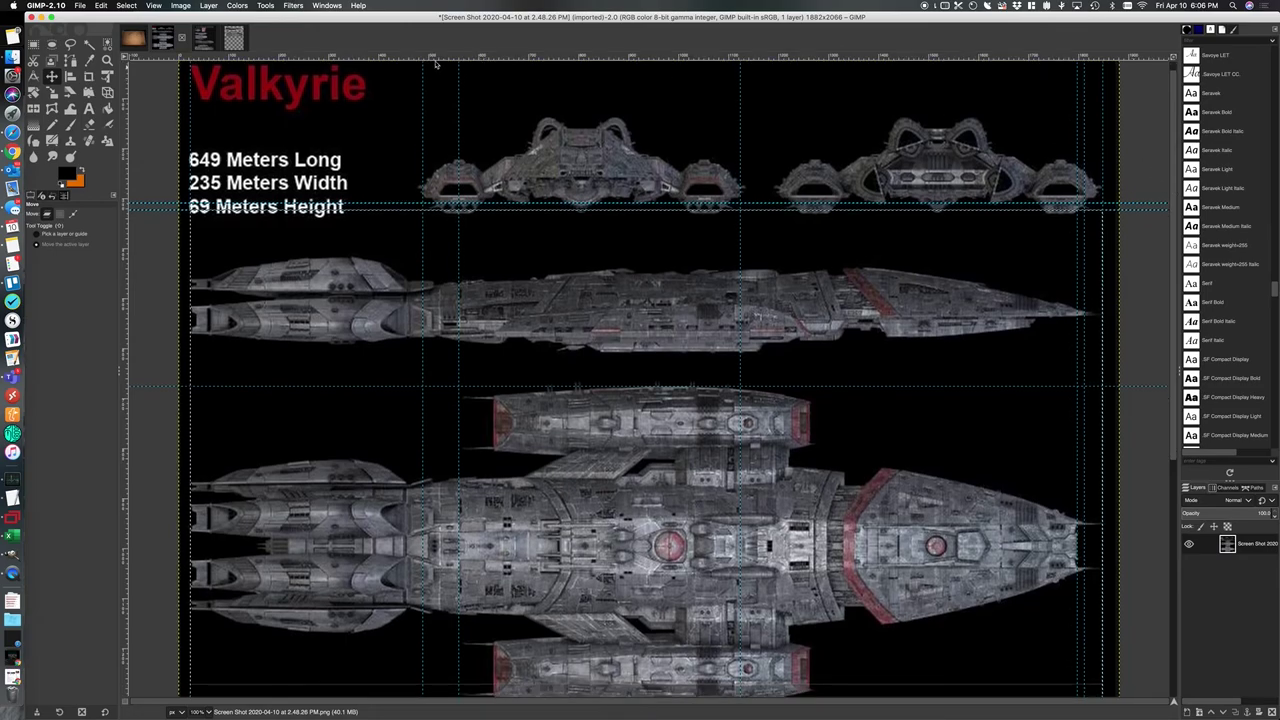
Step: Return to the comparison chart and review the Valkyrie's size against the real-world ships, the Galactica and the Pegasus
click(201, 38)
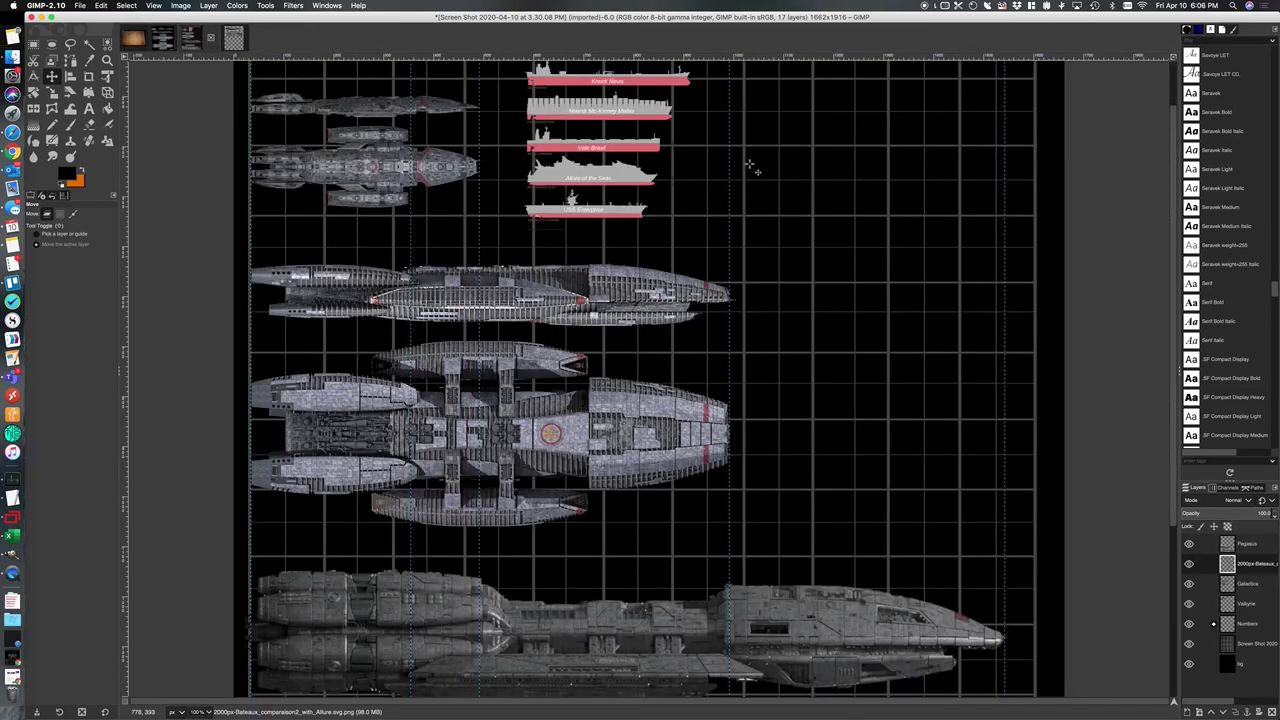
drag(1174, 128, 1172, 92)
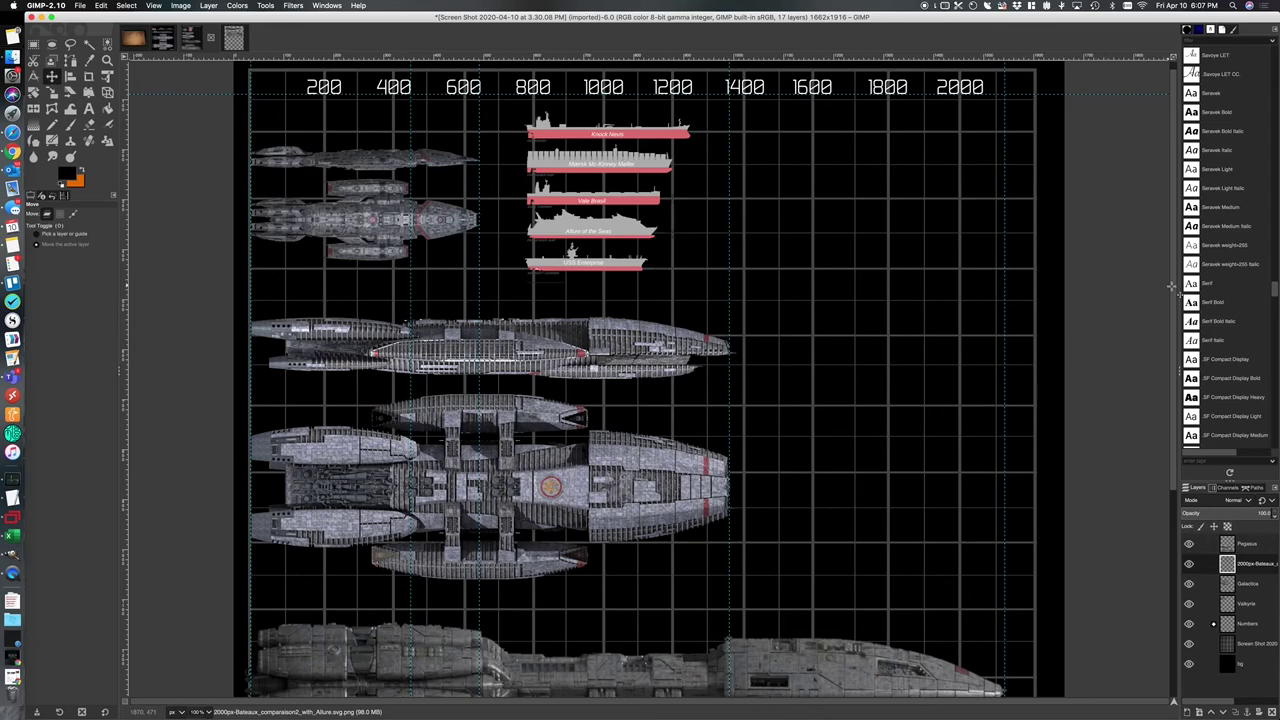
scroll(652, 378, down, 5)
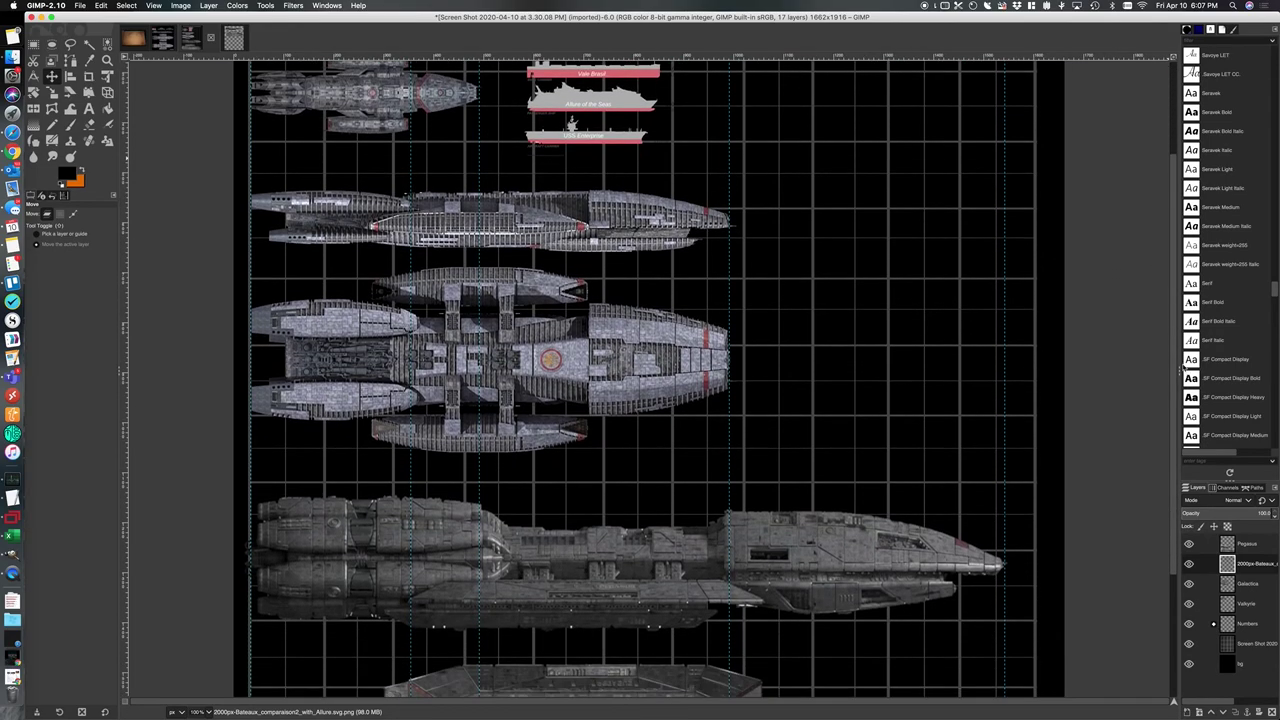
scroll(1160, 250, up, 5)
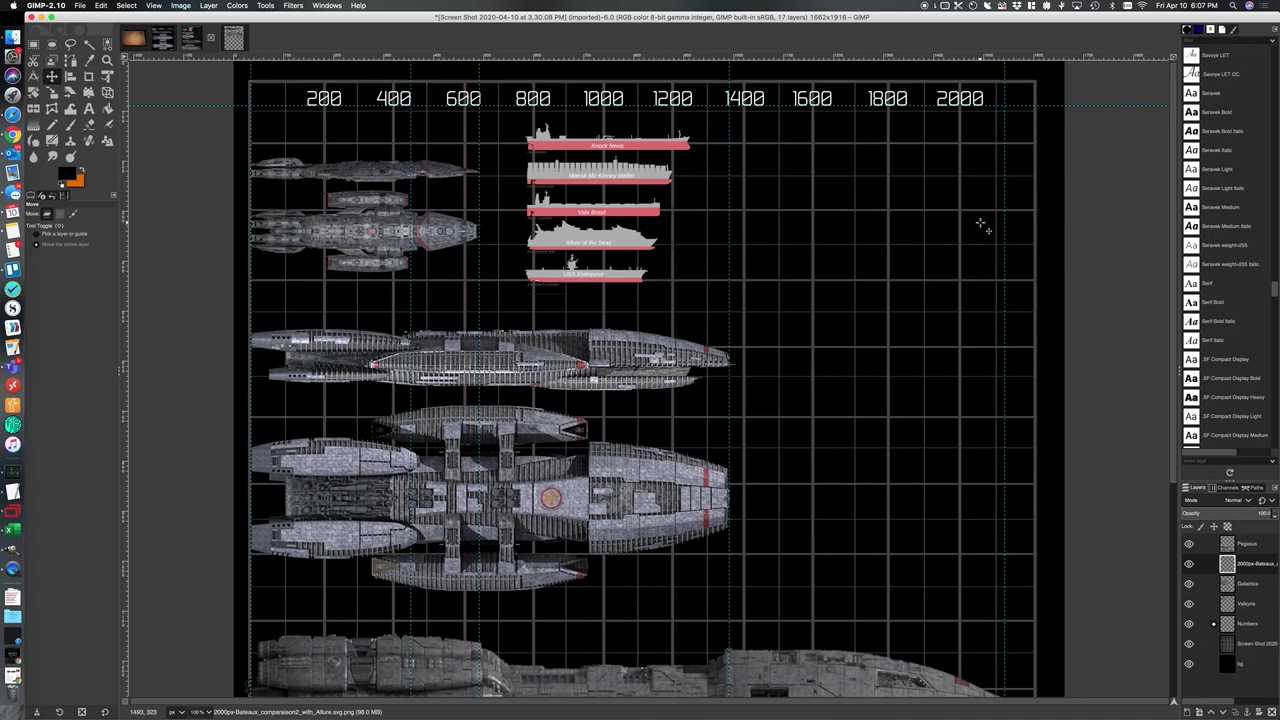
Step: Switch to the Valkyrie reference sheet and inspect the right flight pod in the front view at 400% zoom
click(162, 38)
click(196, 712)
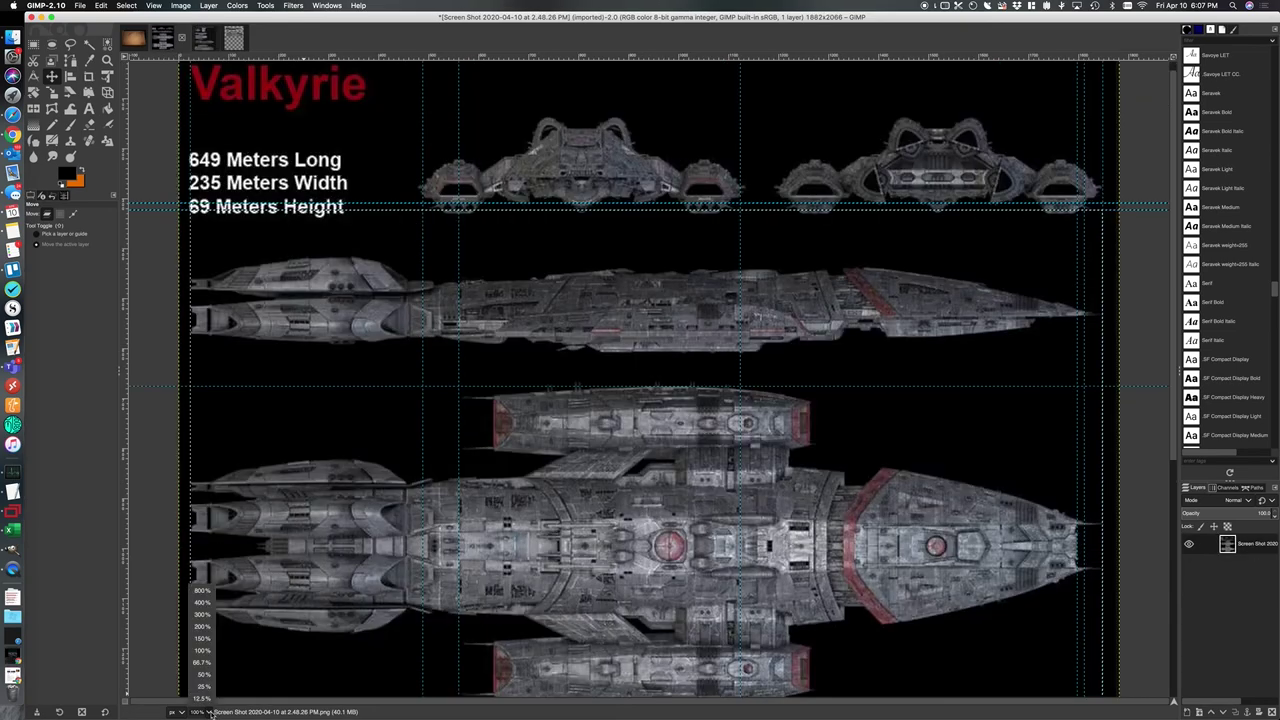
click(201, 602)
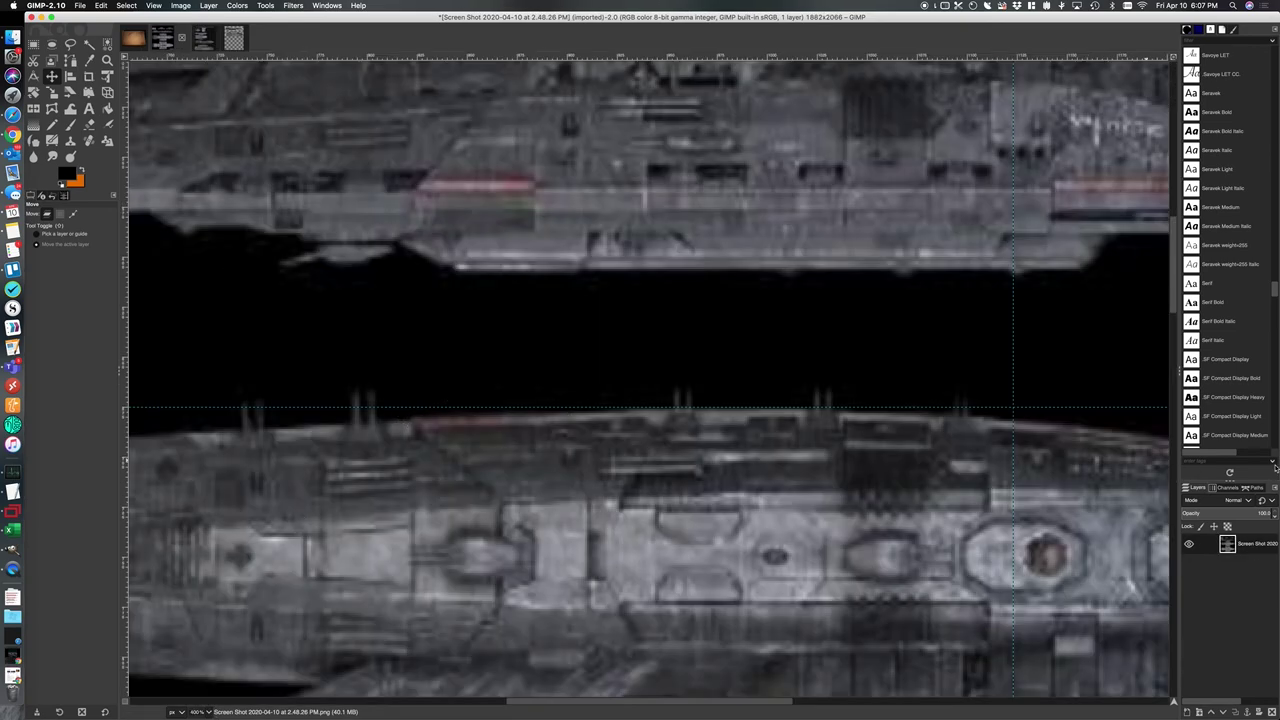
drag(1172, 275, 1168, 142)
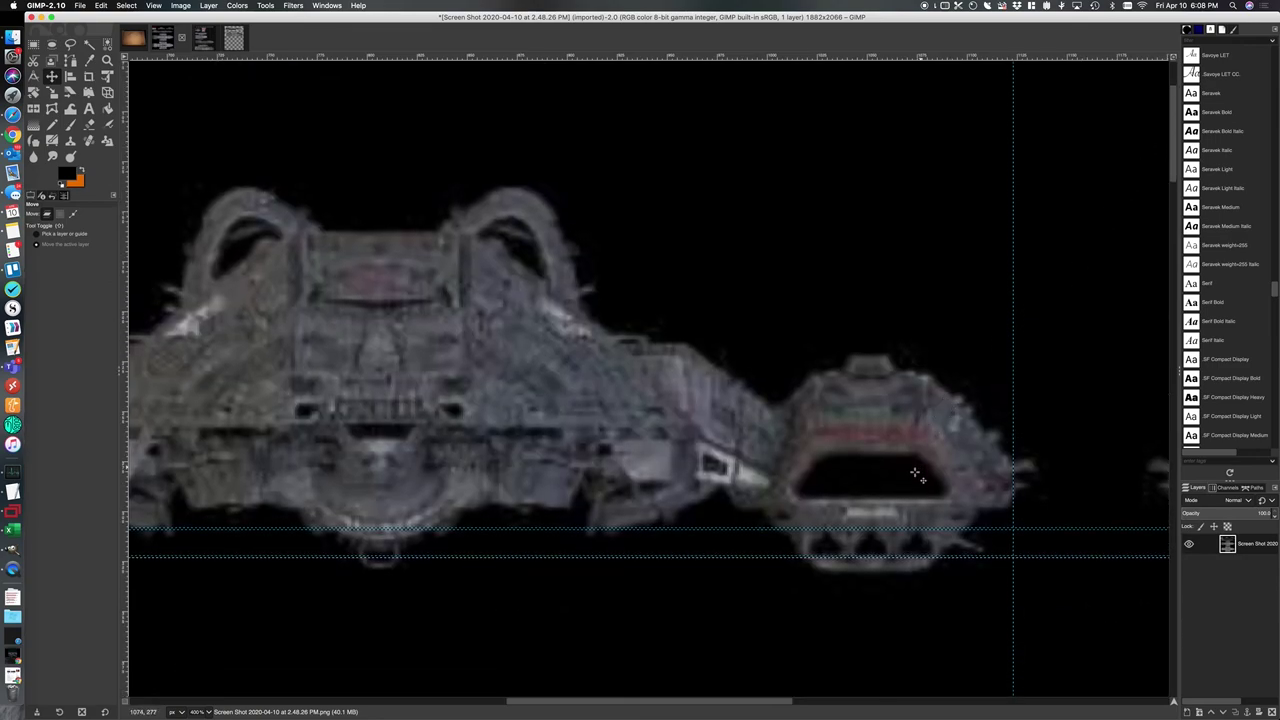